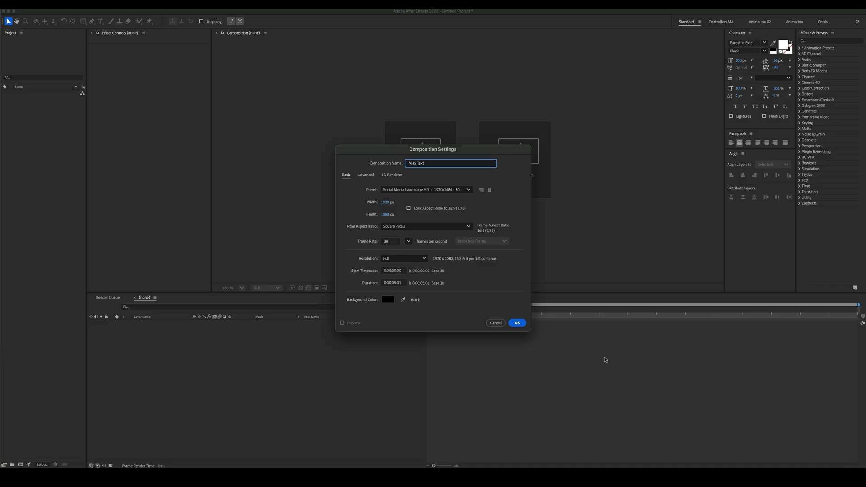
Create the VHS Text composition and add a full-frame rectangle shape layer named BG.
click(519, 323)
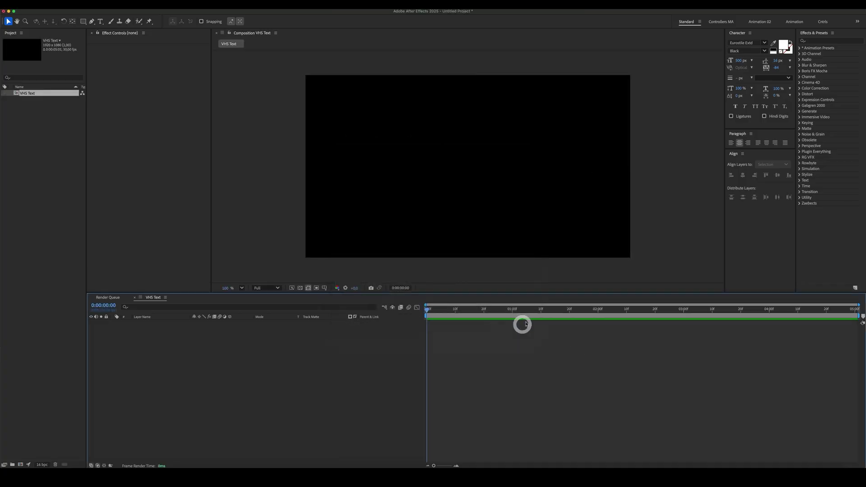
double_click(83, 21)
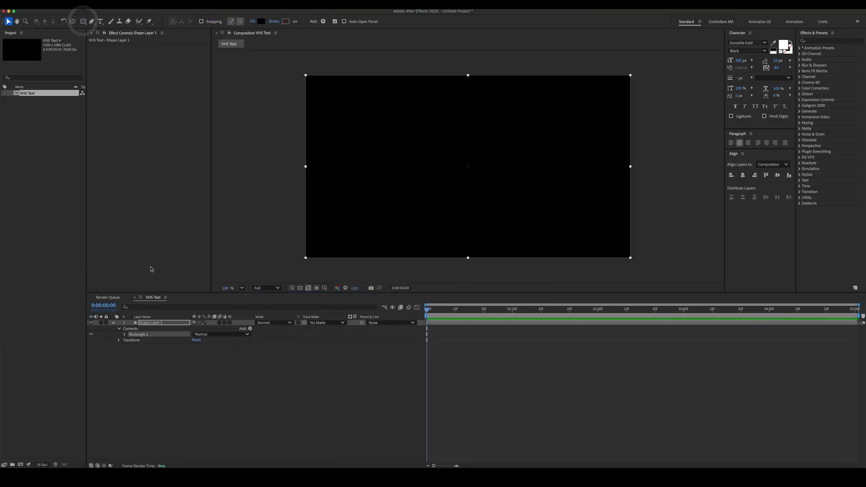
click(158, 322)
key(Return)
text(BG)
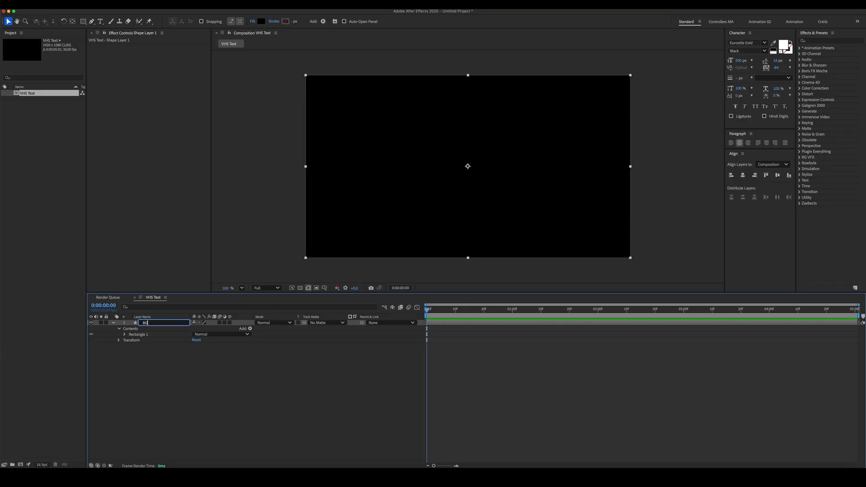
key(Return)
click(113, 323)
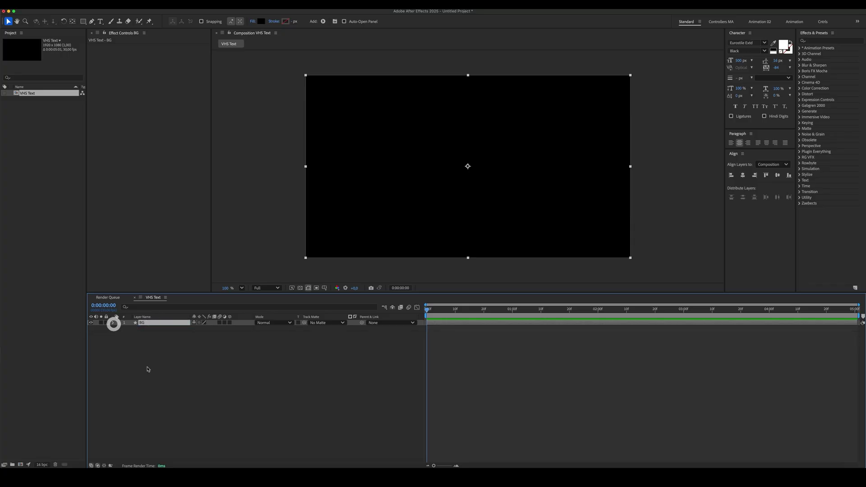
click(144, 365)
Add a text layer reading VHS and centre it in the composition.
click(99, 21)
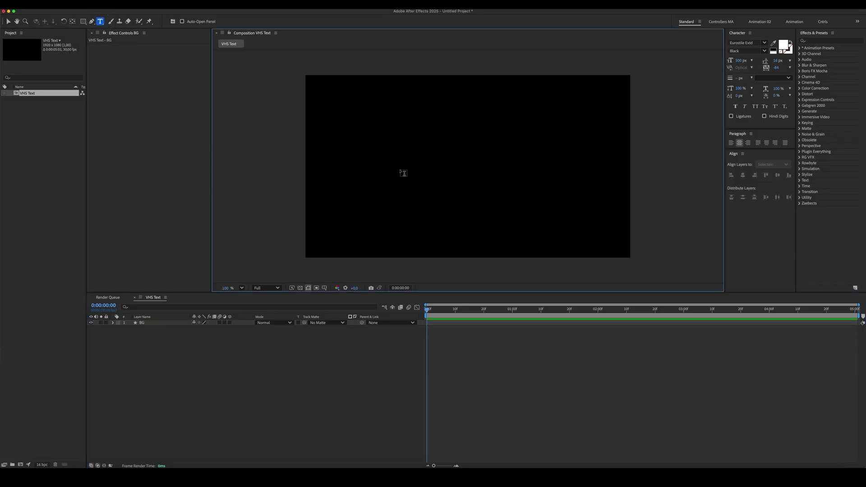
click(398, 171)
text(VHS)
key(Escape)
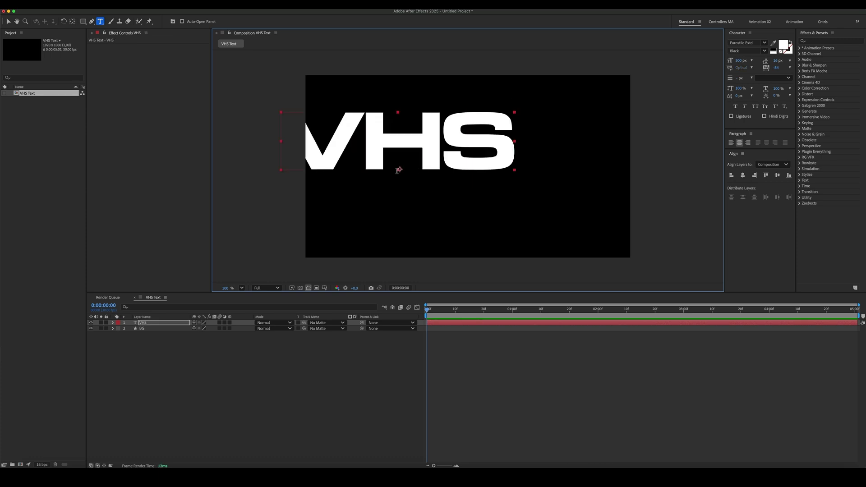
key(super+Home)
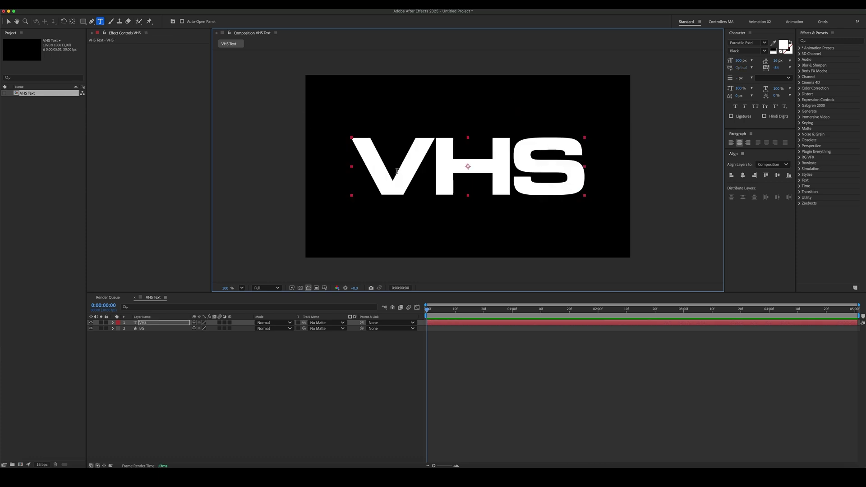
Keyframe the VHS layer's Scale from 80% at the first frame to 100% at 2 seconds.
key(s)
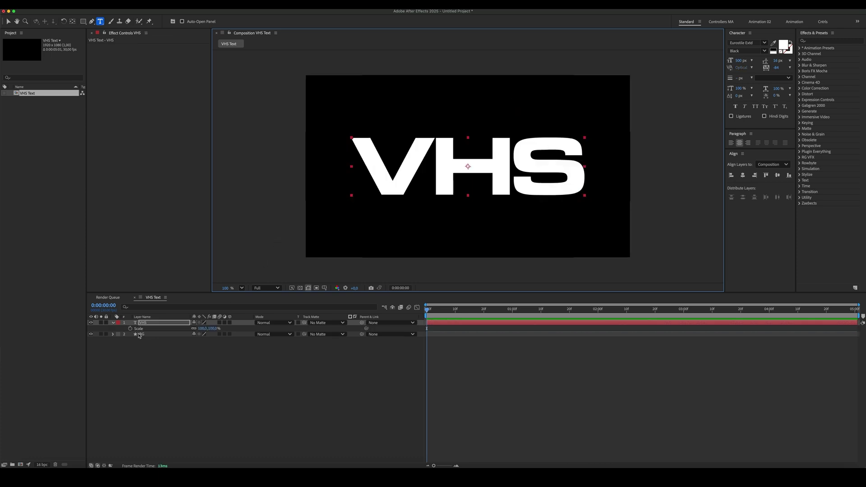
click(201, 329)
text(80)
click(169, 353)
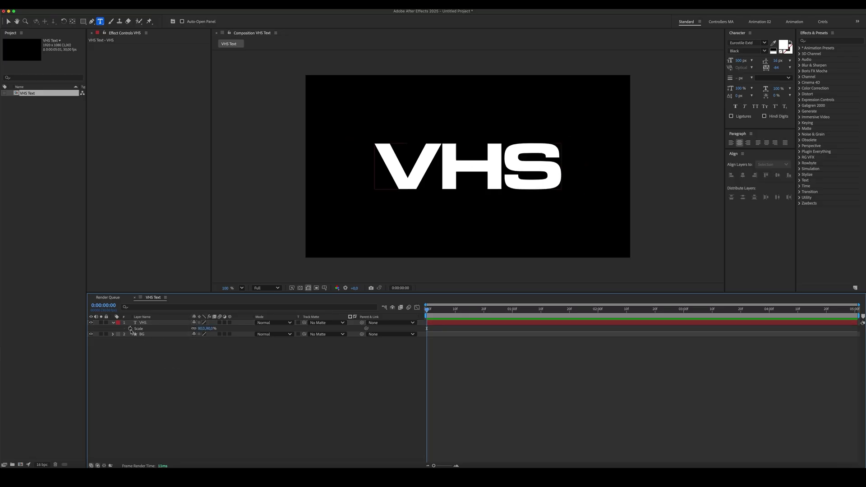
click(130, 328)
click(599, 311)
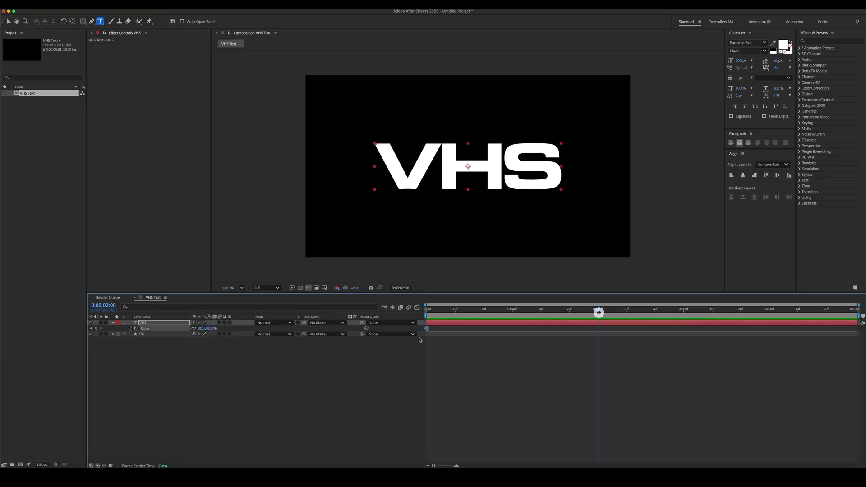
click(201, 329)
text(100)
click(233, 361)
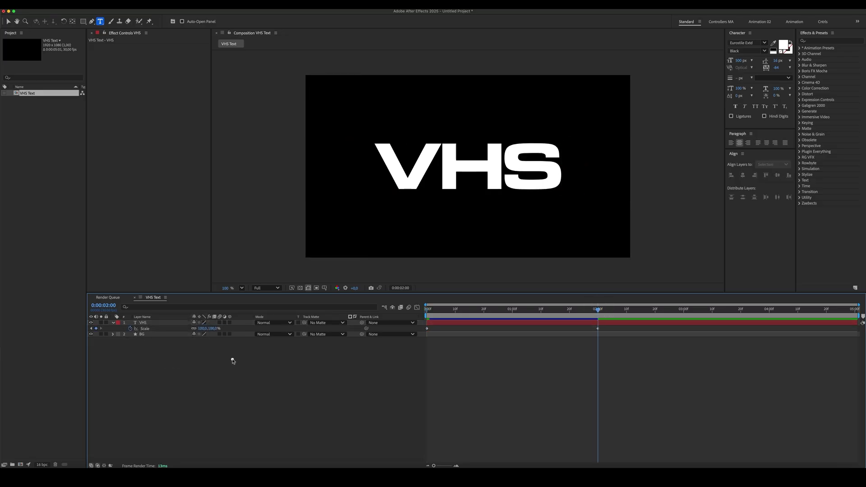
key(v)
Add an Opacity text animator to the VHS layer and set its opacity to 0%.
click(109, 324)
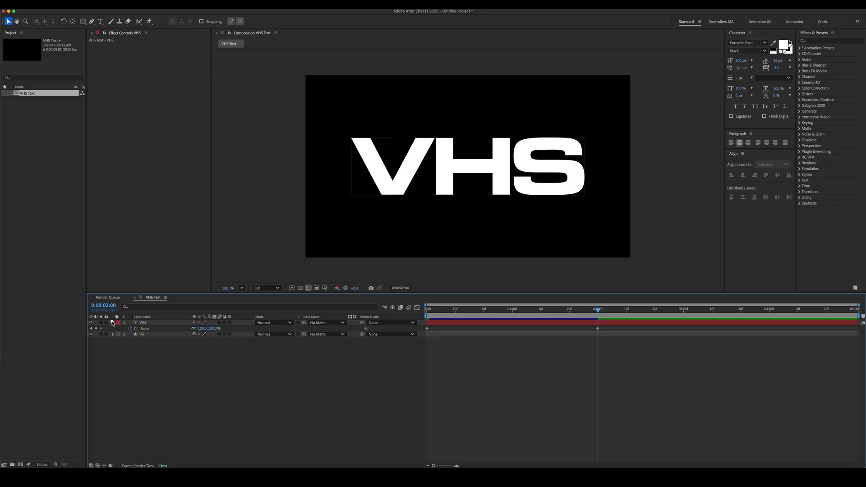
click(113, 323)
click(250, 328)
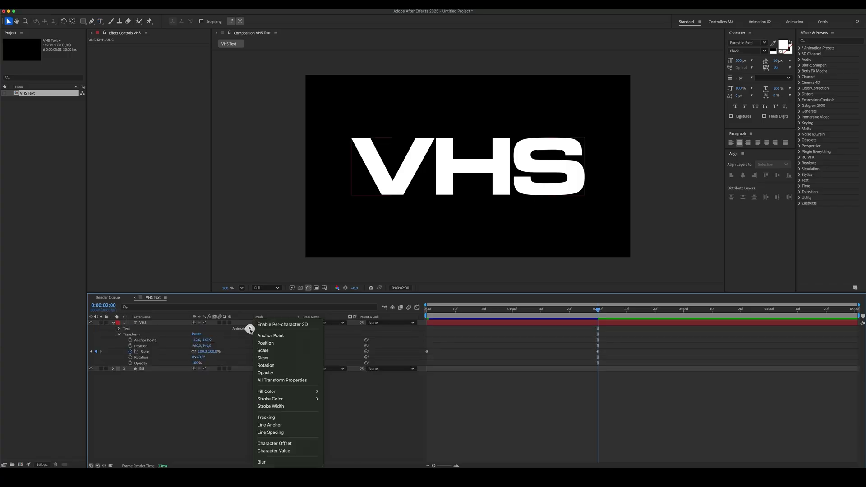
click(263, 373)
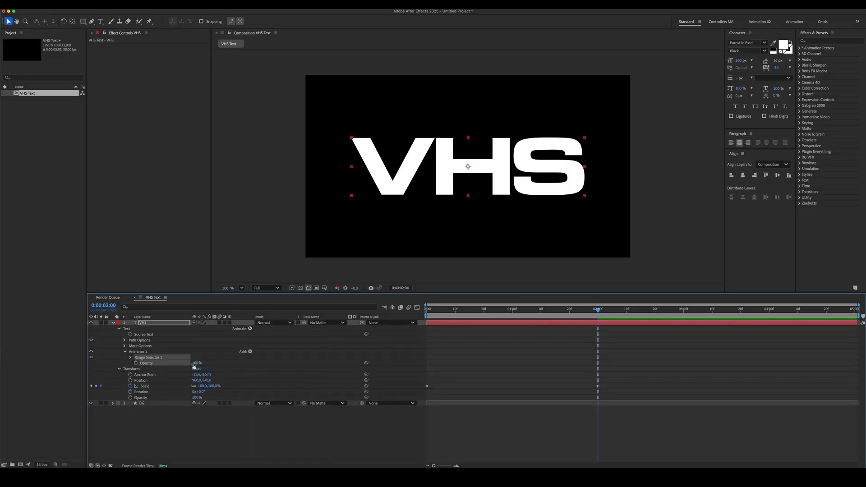
drag(194, 364, 119, 362)
Keyframe the Range Selector's Start from 0% at the first frame to 100% at 2 seconds.
click(130, 357)
click(141, 363)
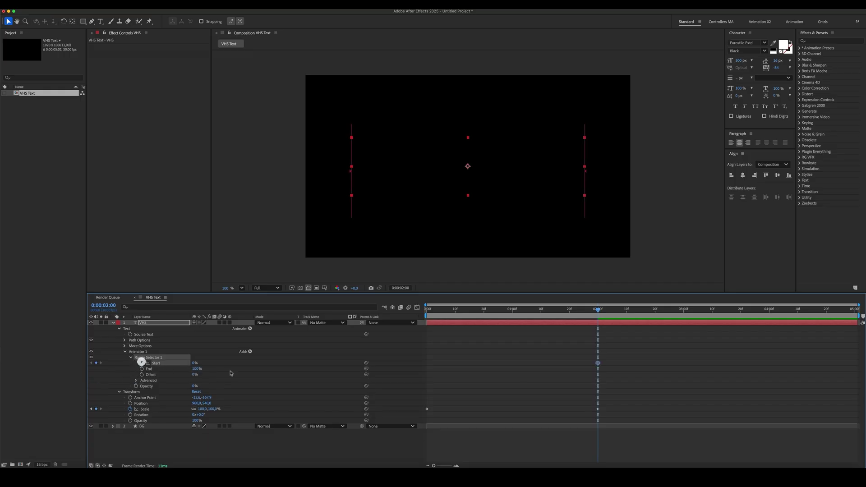
key(Home)
click(285, 335)
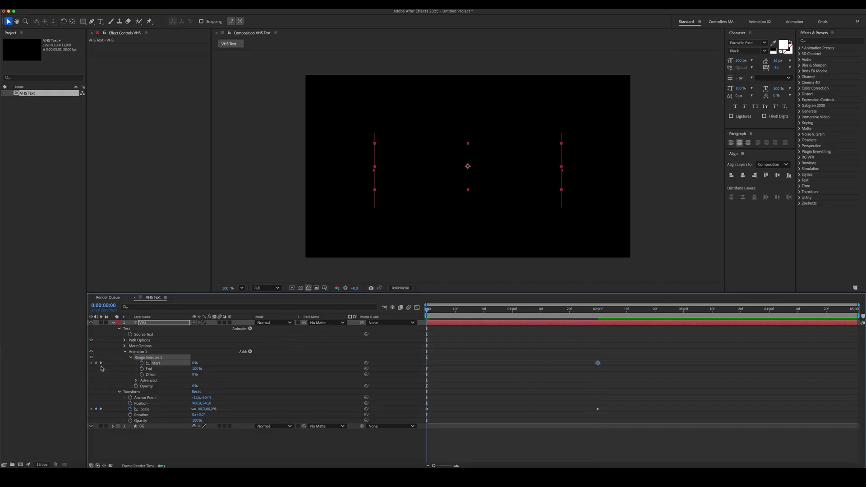
click(101, 363)
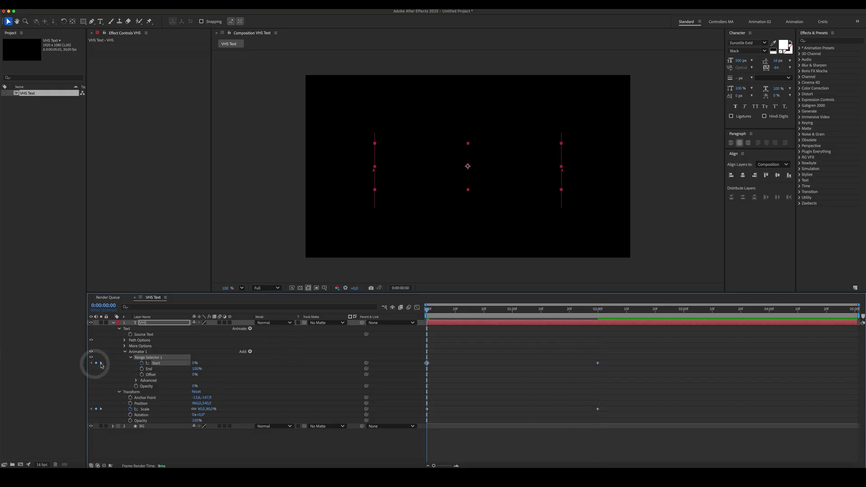
click(197, 363)
click(234, 367)
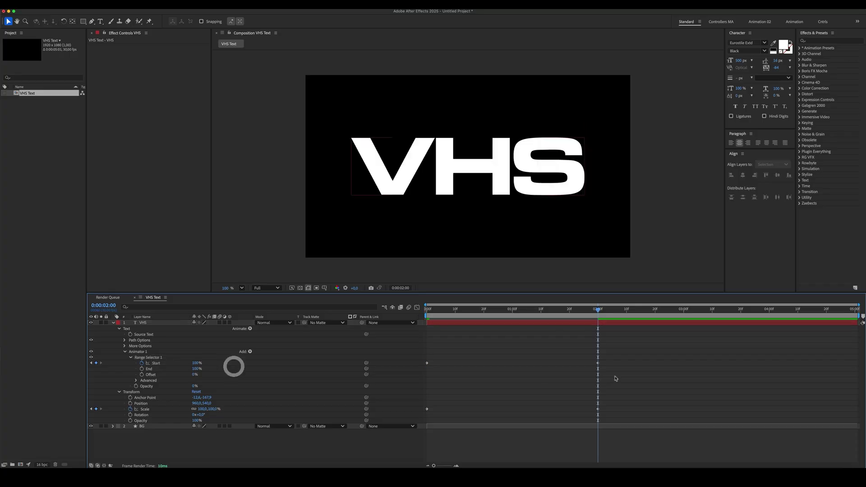
Ease all the Start and Scale keyframes and reshape their speed curves to peak early and slow down gradually.
drag(628, 357, 422, 416)
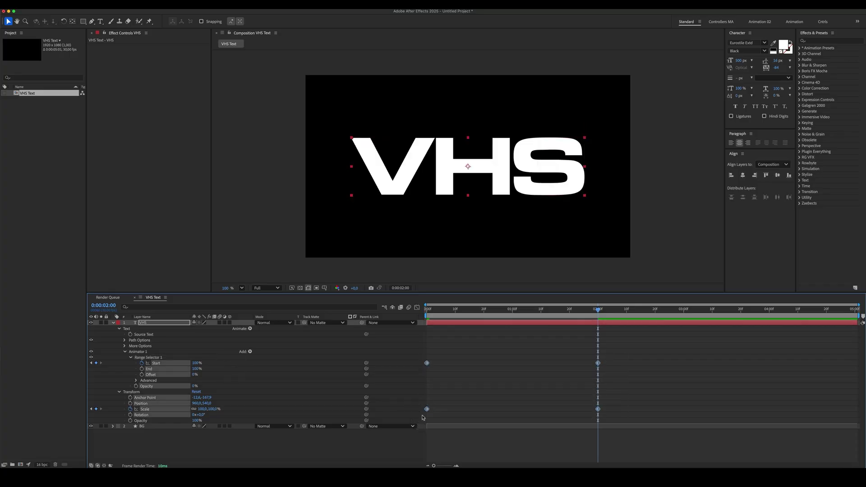
click(416, 308)
click(586, 437)
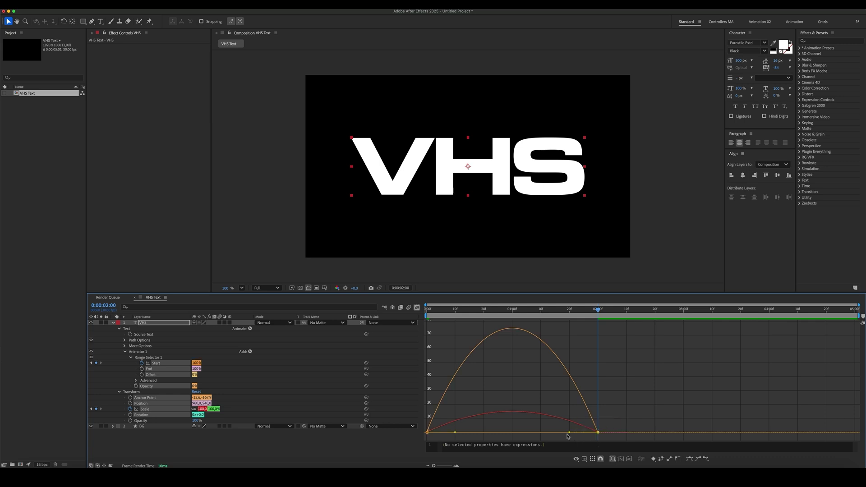
drag(569, 433, 478, 434)
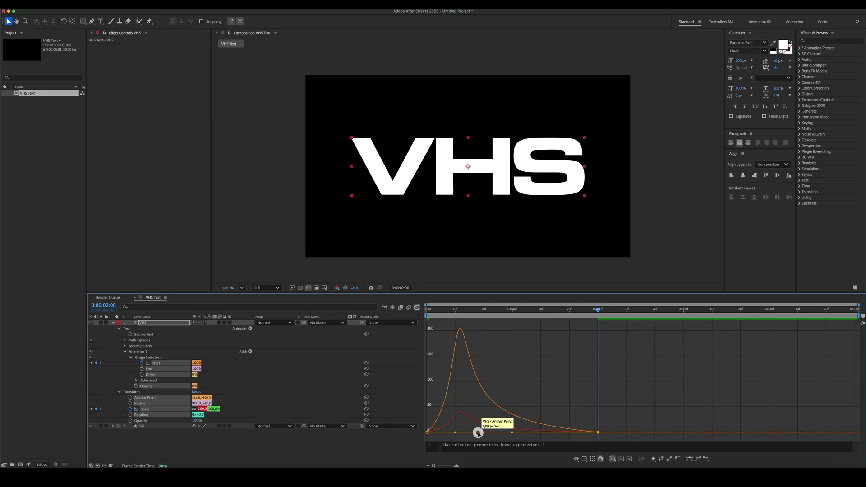
click(416, 309)
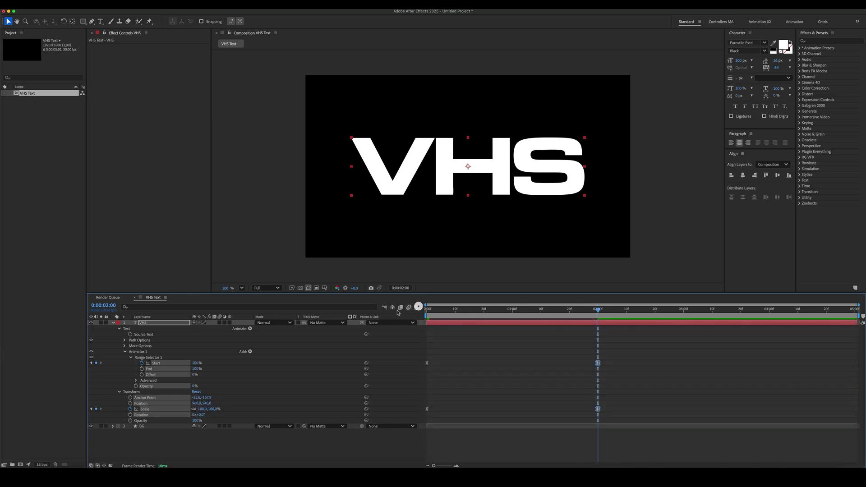
click(113, 323)
click(162, 393)
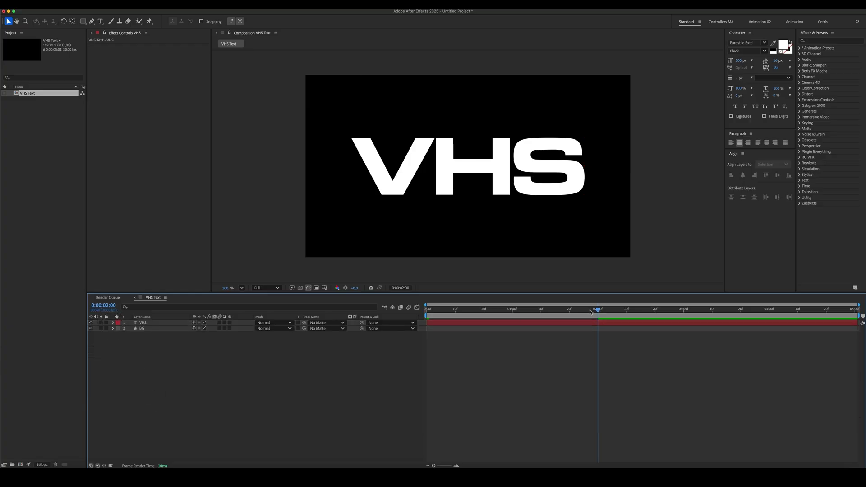
drag(590, 311, 600, 330)
Create an adjustment layer above the VHS text and name it Effects.
right_click(235, 388)
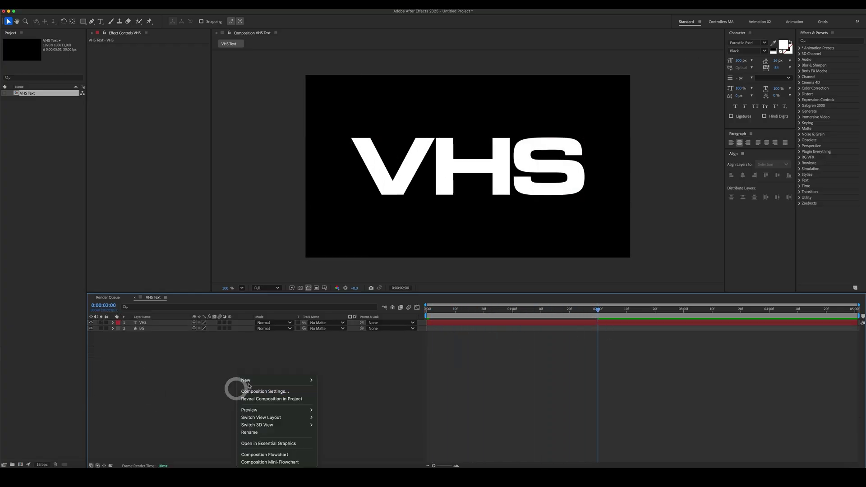
mouse_move(275, 381)
click(336, 437)
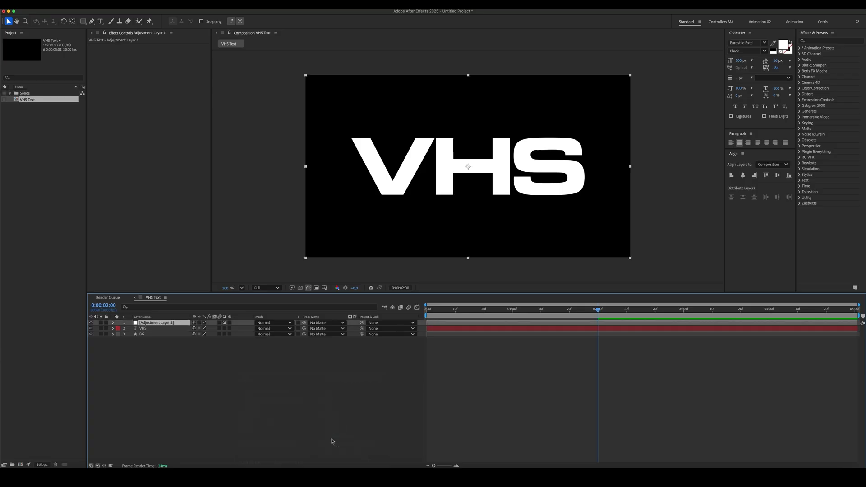
key(Return)
text(Effects)
key(Return)
Apply Gaussian Blur to the Effects adjustment layer with a blurriness of 29.
click(830, 40)
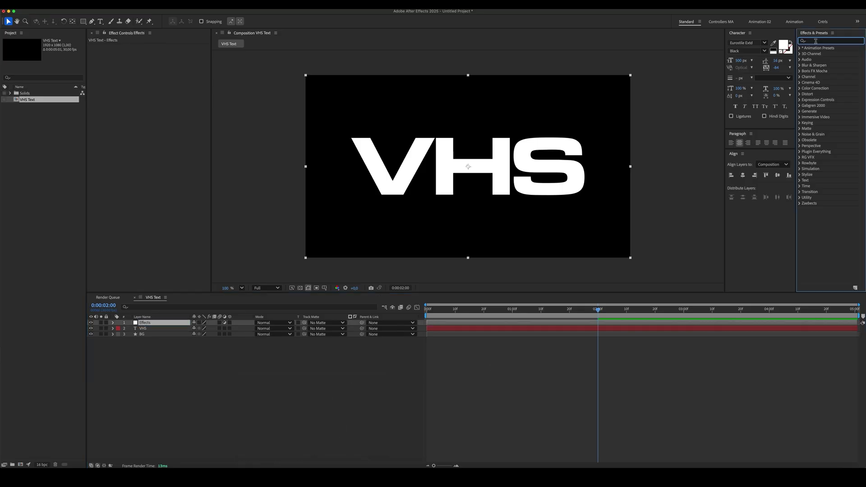
text(gaussian)
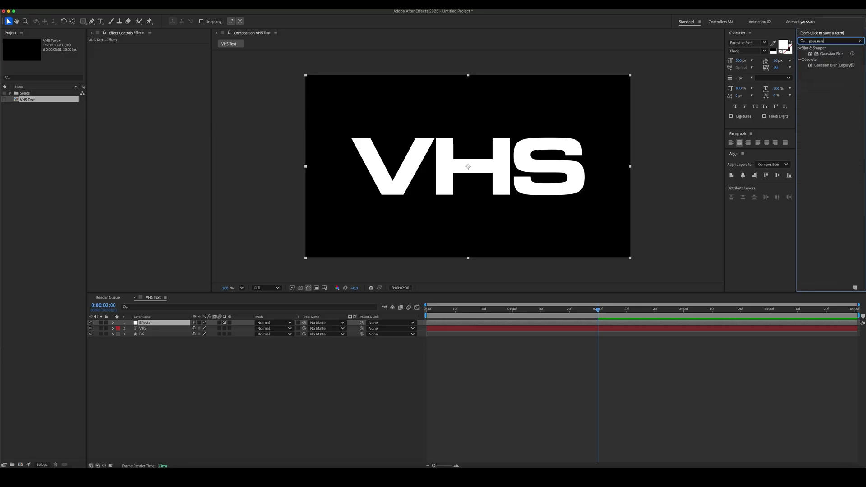
drag(824, 54, 131, 118)
drag(157, 53, 163, 52)
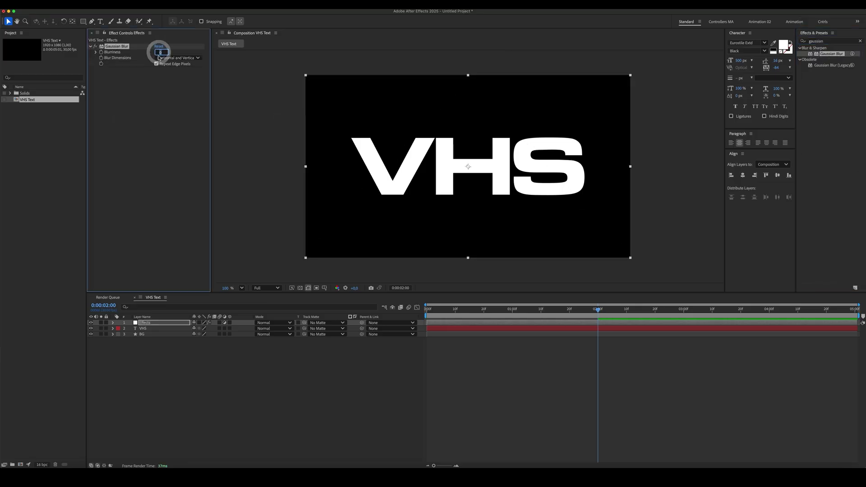
Add Venetian Blinds to the Effects layer with Transition Completion at 66% and Direction at 90°.
double_click(818, 41)
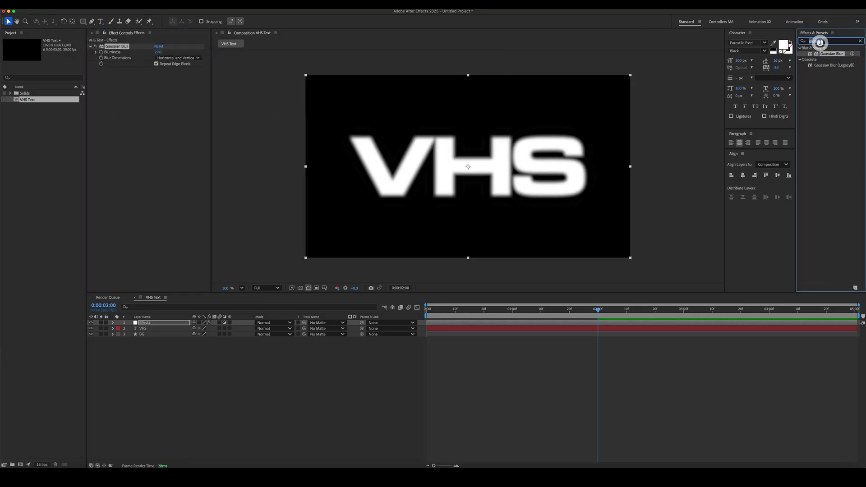
text(venet)
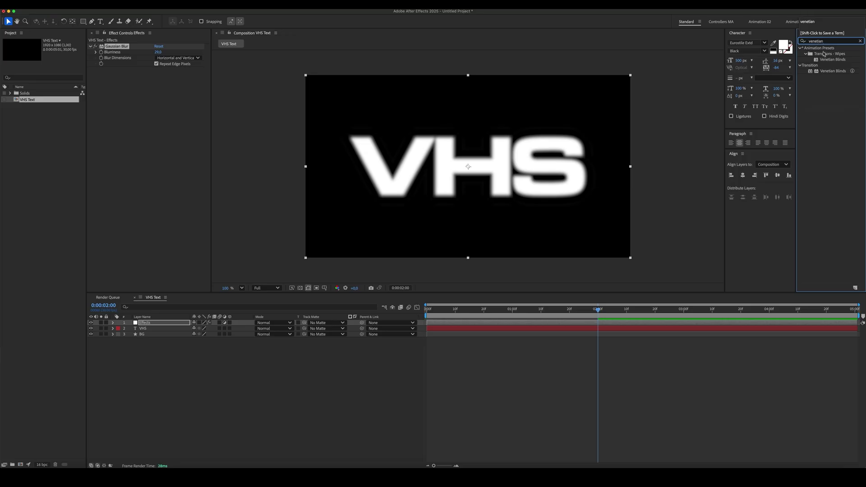
drag(830, 70, 149, 104)
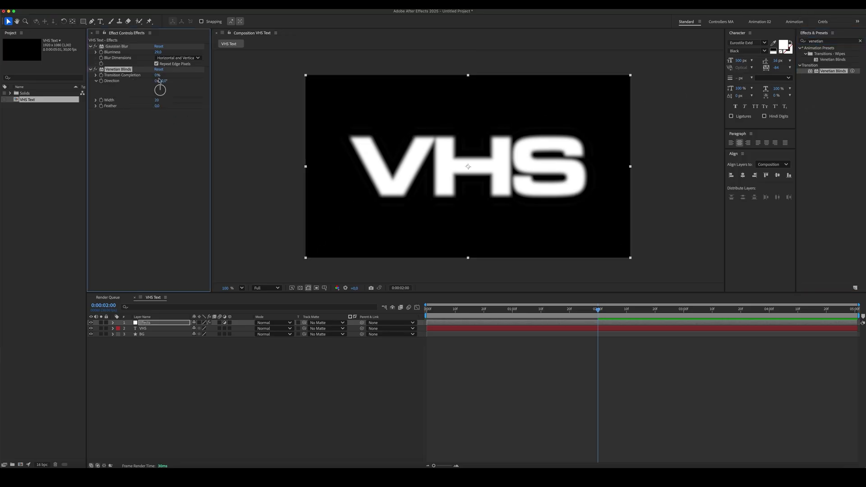
drag(158, 75, 172, 132)
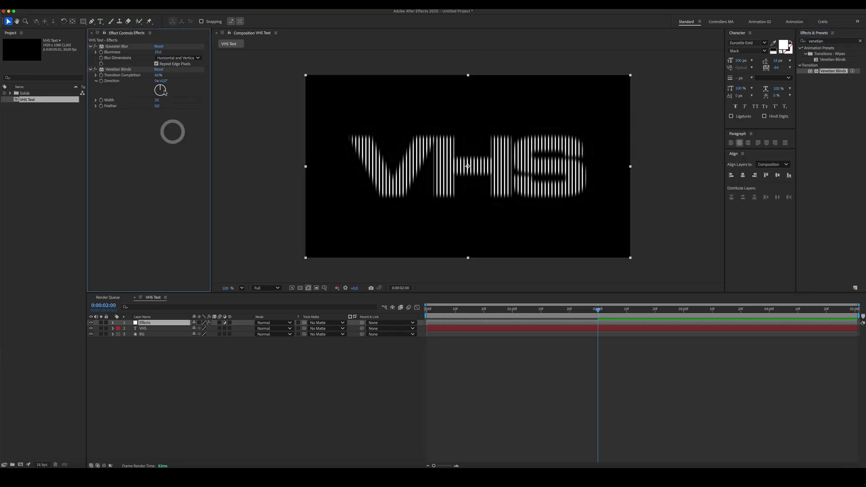
click(164, 81)
text(90)
click(173, 153)
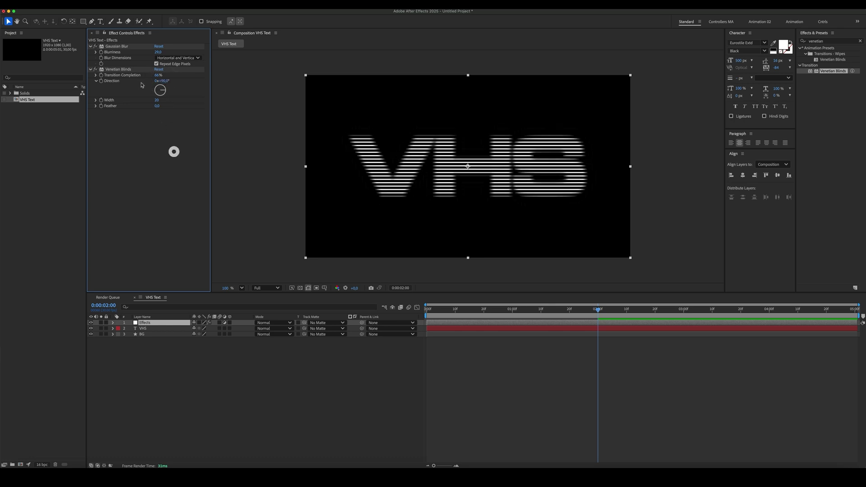
Place a duplicate of the Gaussian Blur below Venetian Blinds and set its blurriness to 18.
click(126, 48)
key(super+d)
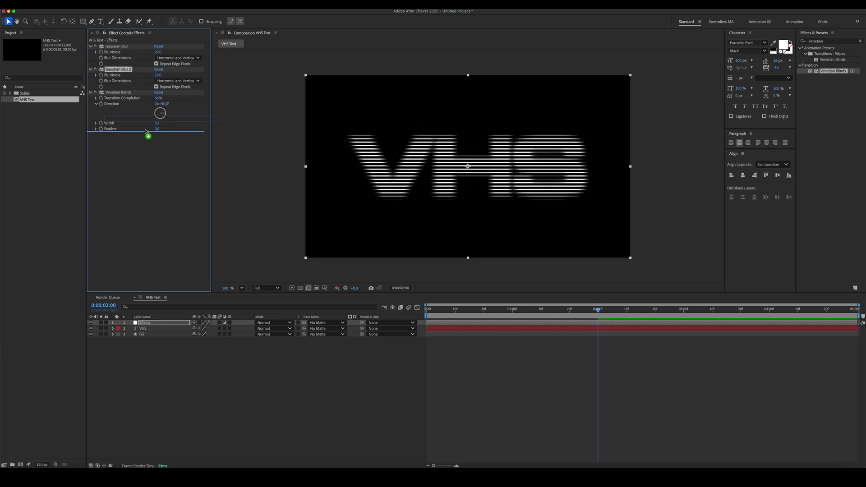
drag(146, 131, 145, 131)
click(161, 118)
text(18)
key(Return)
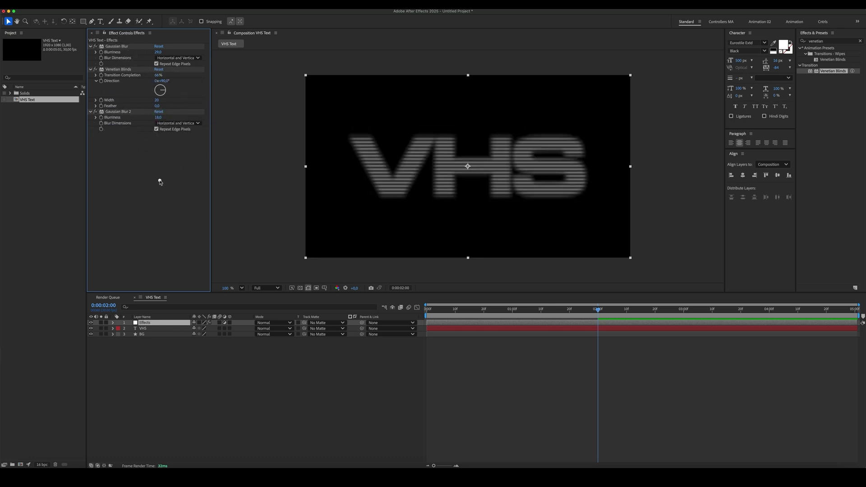
Add Directional Blur below the second Gaussian Blur on the Effects layer with Direction at 90° and Blur Length at 40.
click(832, 41)
text(direct)
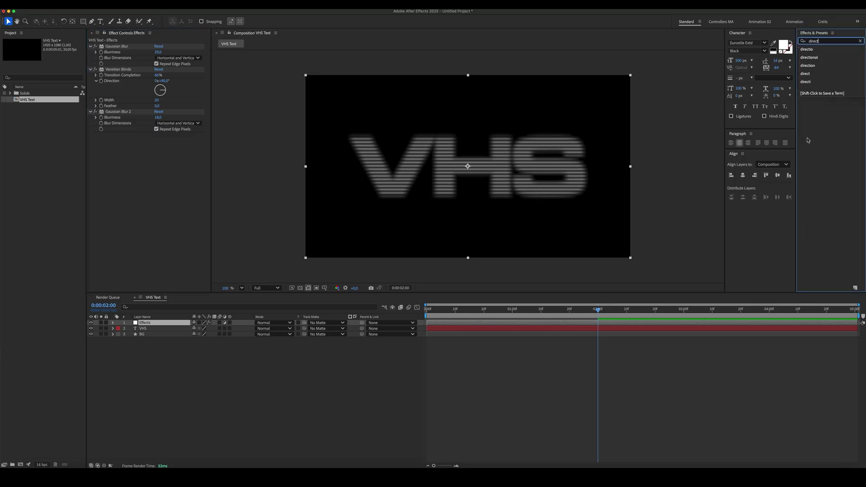
key(Return)
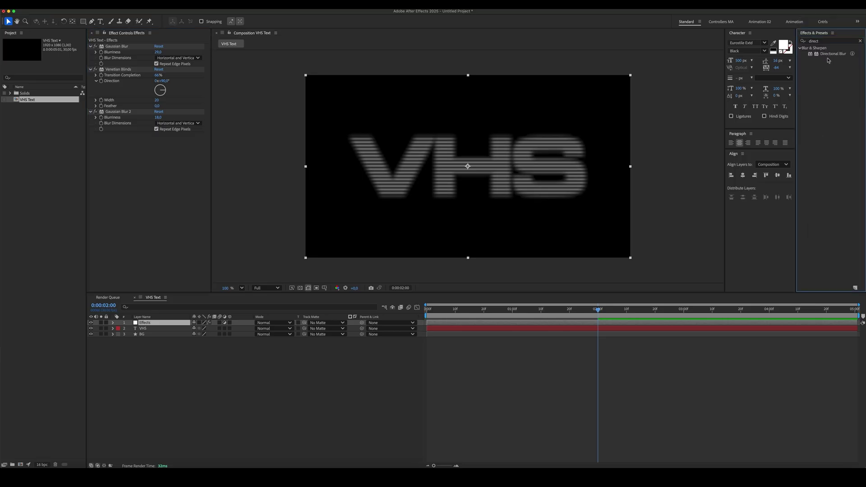
drag(833, 53, 178, 220)
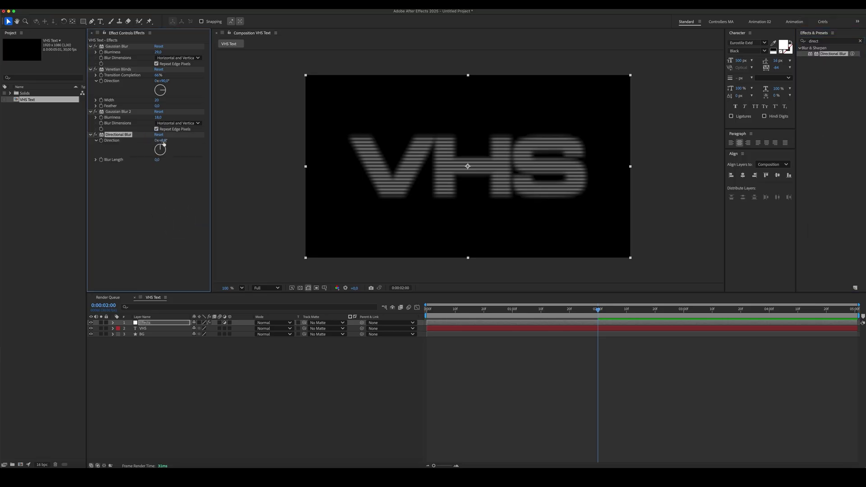
drag(164, 144, 165, 143)
click(163, 198)
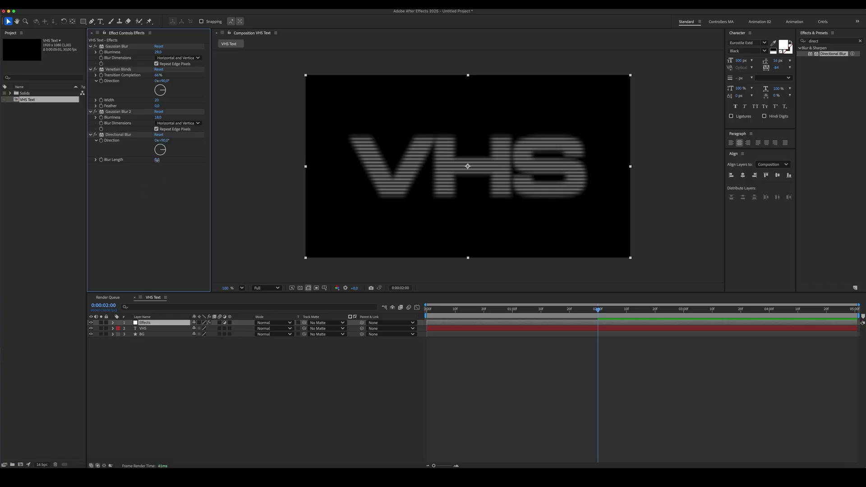
click(157, 160)
text(40)
click(168, 198)
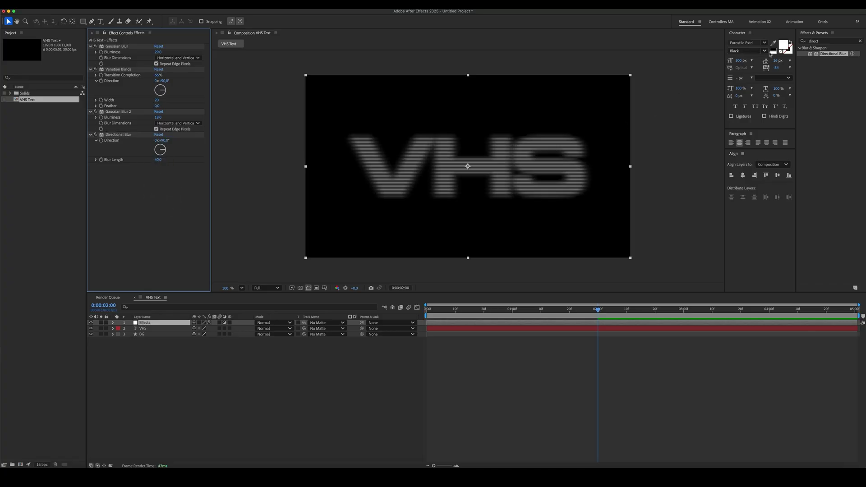
Add Posterize Time as the last effect on the Effects layer with a frame rate of 8.
click(840, 40)
text(posteri)
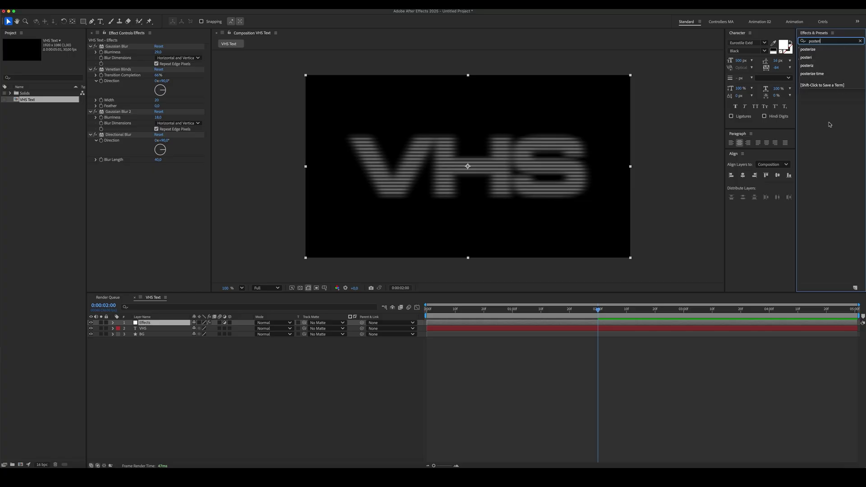
drag(826, 65, 178, 237)
click(158, 172)
text(8)
key(Return)
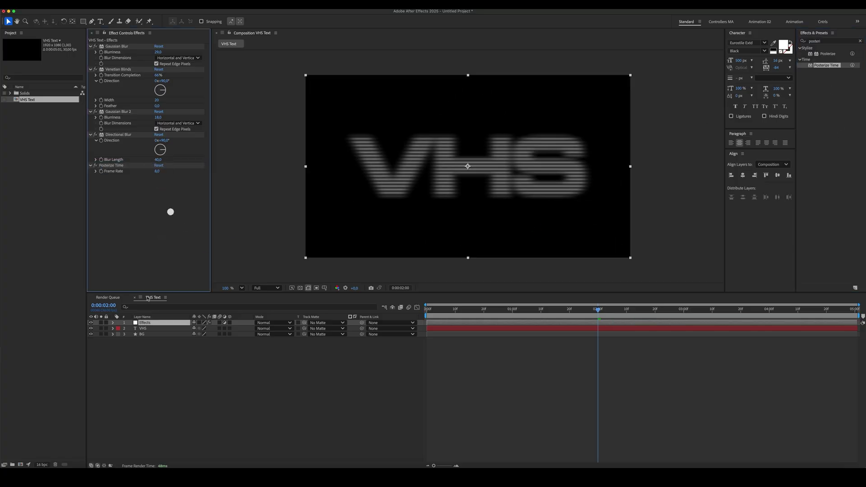
click(185, 406)
Give the VHS text layer's Position the expression posterizeTime(8); wiggle(10,5) and preview the animation.
click(158, 330)
key(p)
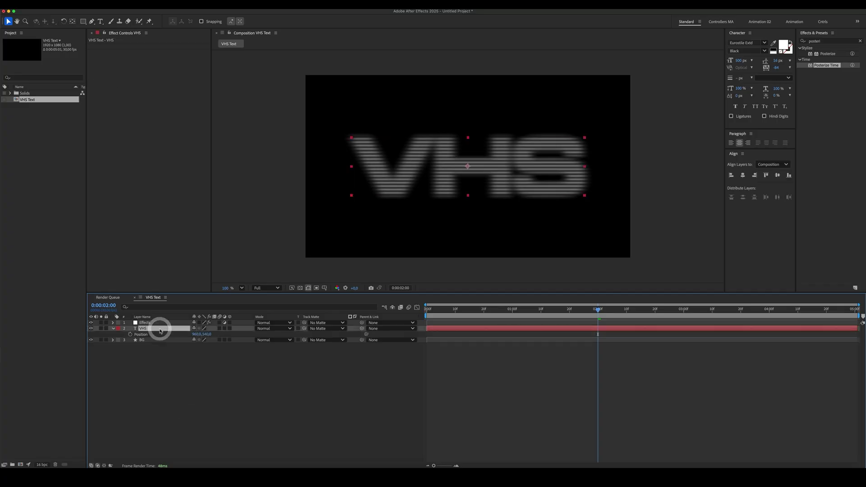
alt+click(130, 334)
text(post)
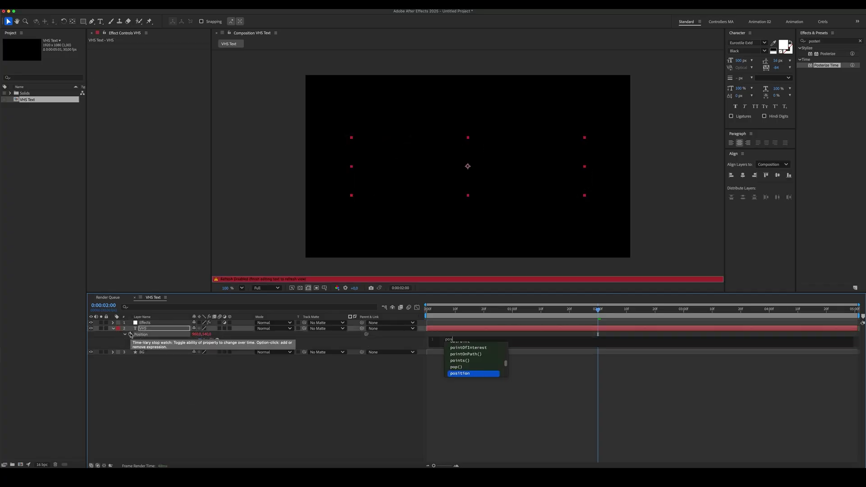
key(Return)
text((8); )
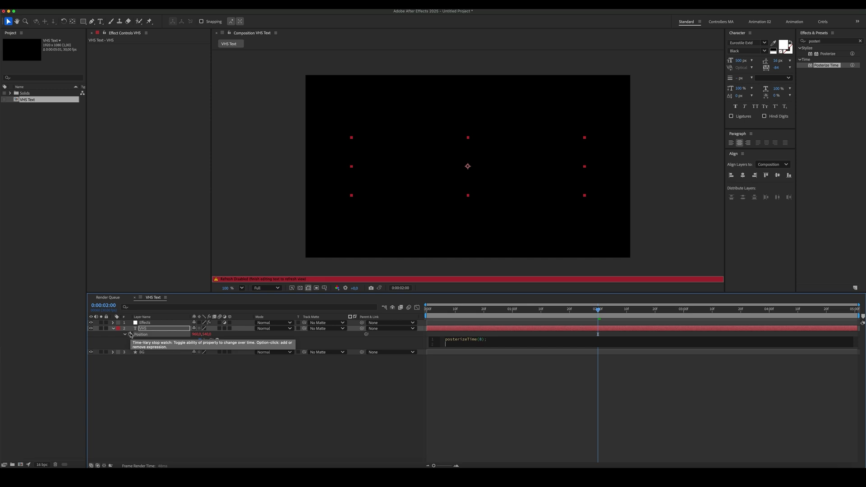
text(wiggle(10,5)
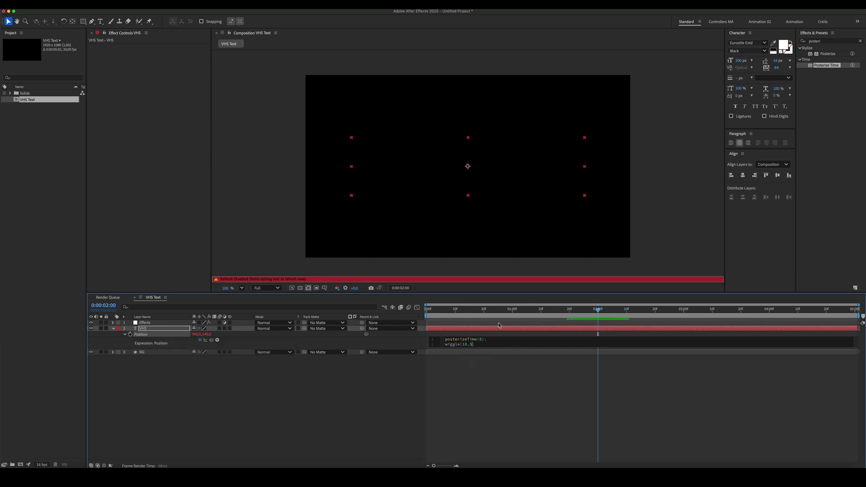
click(313, 441)
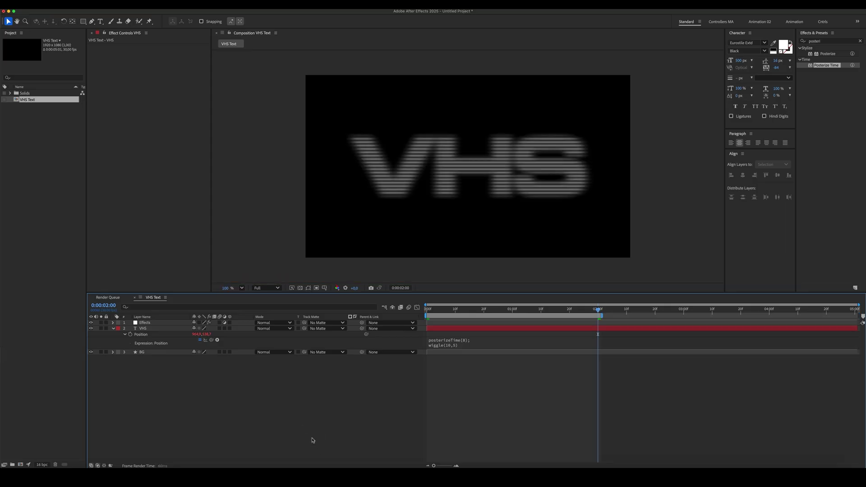
key(space)
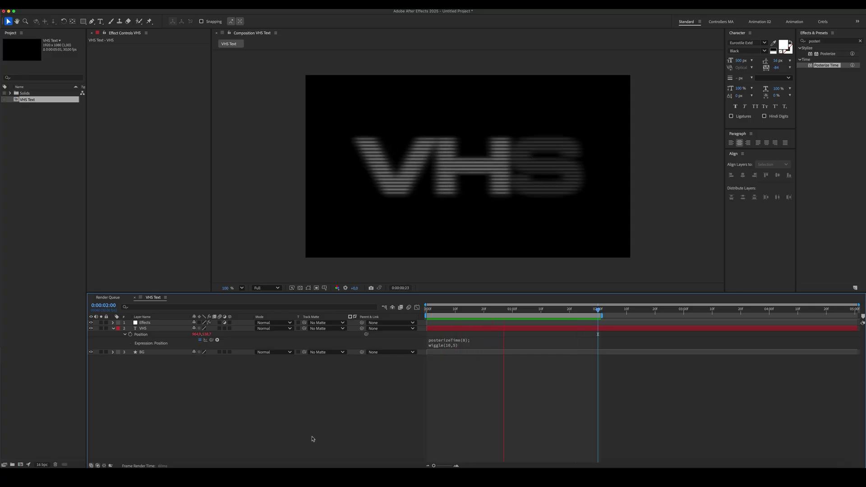
key(space)
Pre-compose all three layers into a composition named Text, moving all attributes into it.
key(ctrl+a)
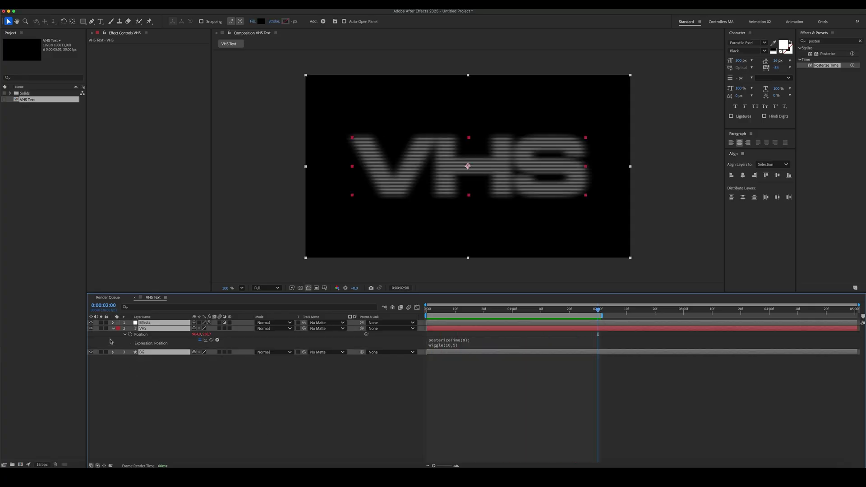
click(113, 328)
key(ctrl+shift+c)
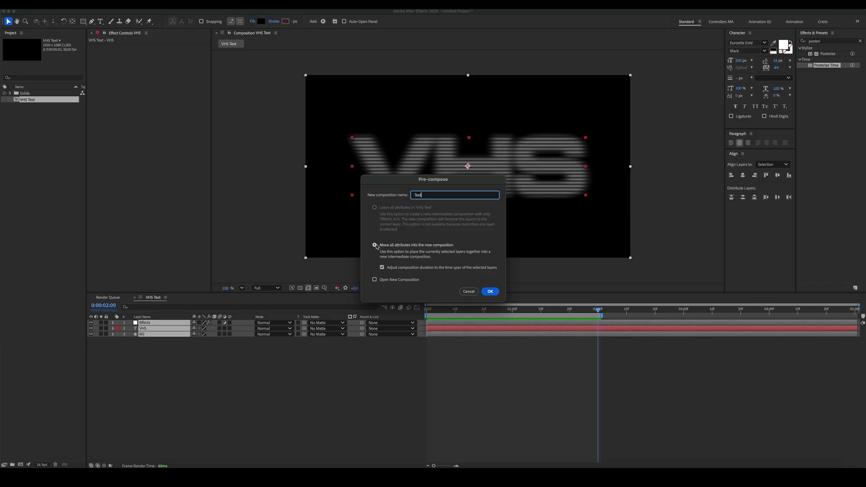
click(490, 291)
click(261, 380)
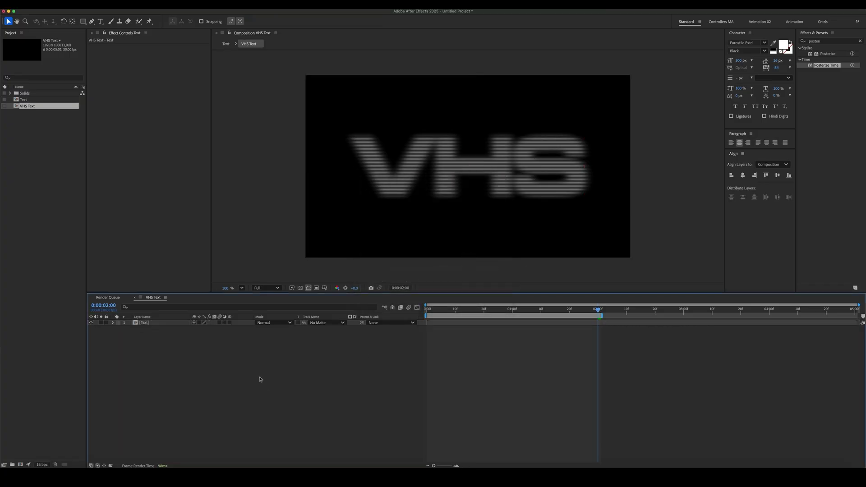
Apply Shift Channels to the Text layer with Take Green From and Take Blue From set to Full Off.
click(812, 41)
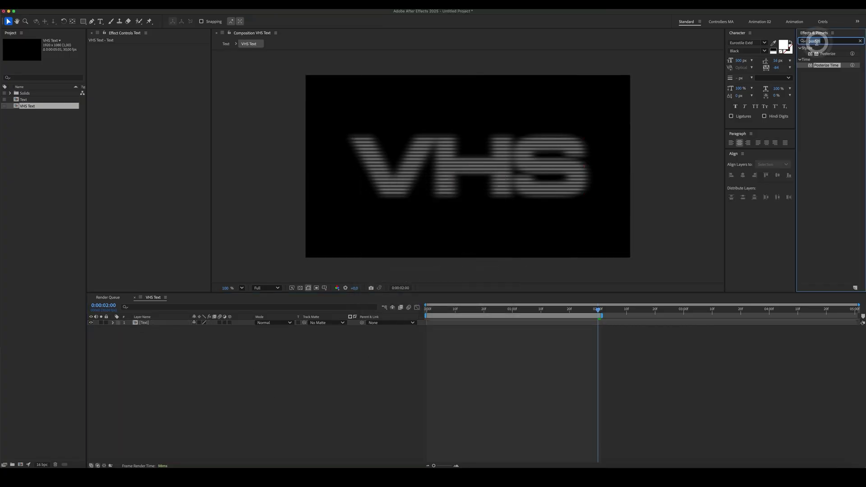
text(shift)
drag(827, 93, 156, 323)
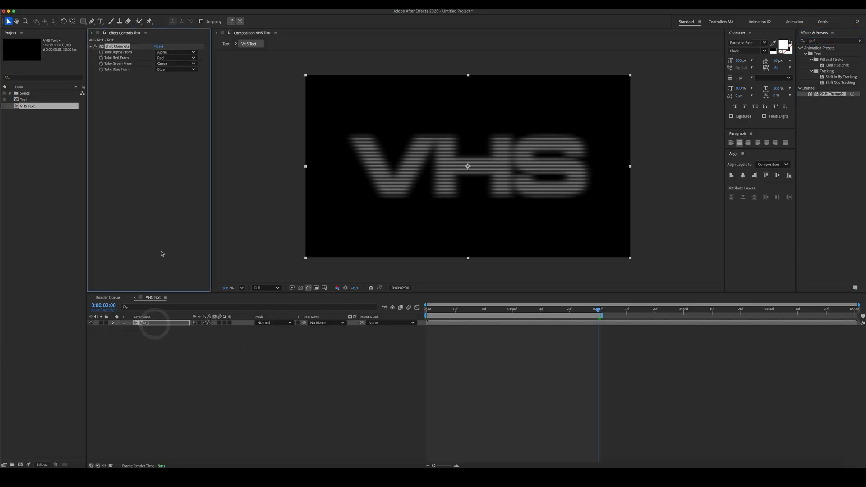
click(164, 64)
click(167, 138)
click(166, 69)
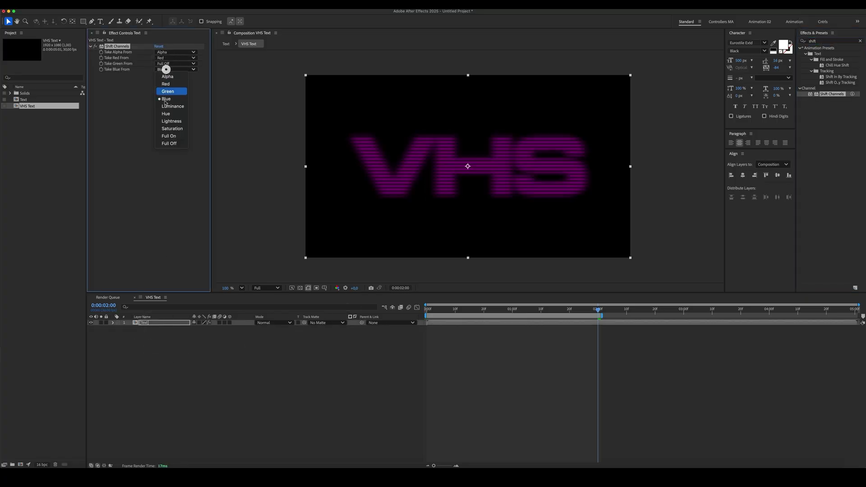
click(169, 143)
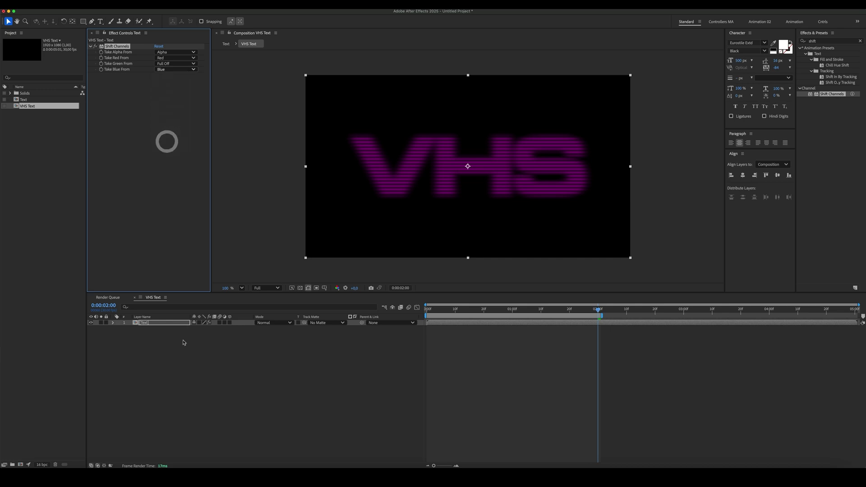
Rename the Text precomp layer as R.
click(160, 323)
key(Return)
text(R)
key(Return)
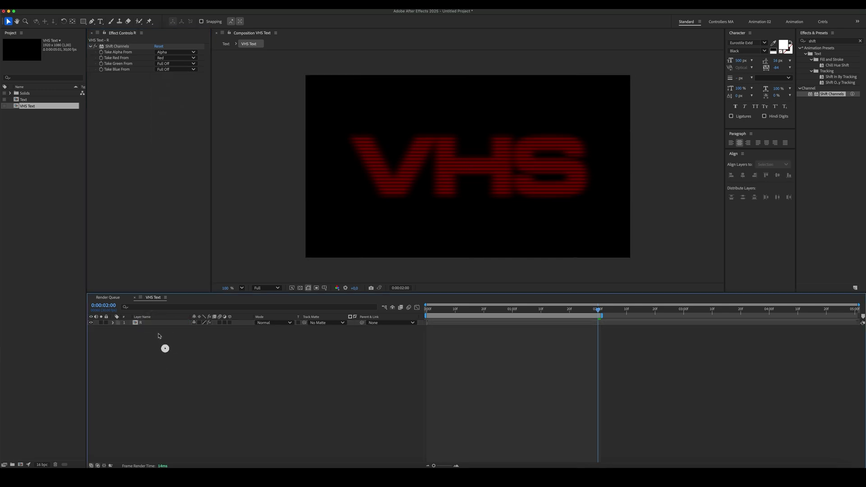
Duplicate the R layer twice and name the copies G and B, ordered R, G, B from the top.
key(ctrl+d)
key(ctrl+d)
drag(156, 328, 169, 314)
key(Return)
key(Return)
key(Return)
text(B)
key(Return)
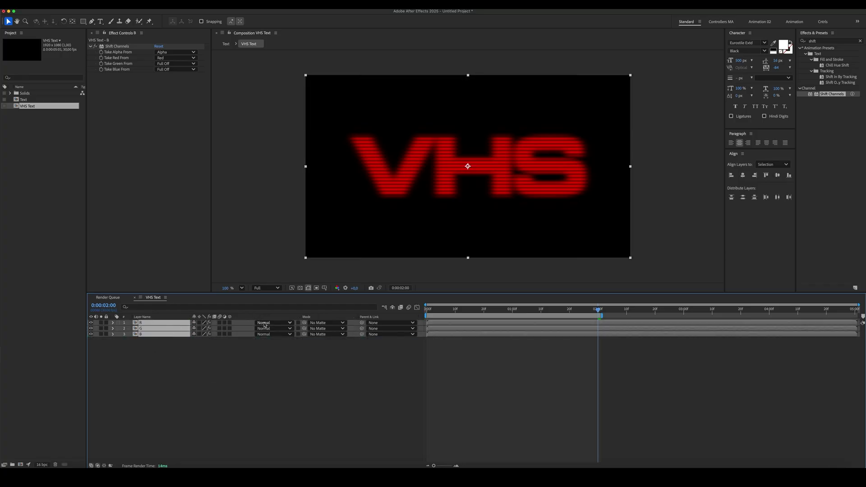
Set the blending mode of the R, G and B layers to Add.
click(265, 324)
click(282, 235)
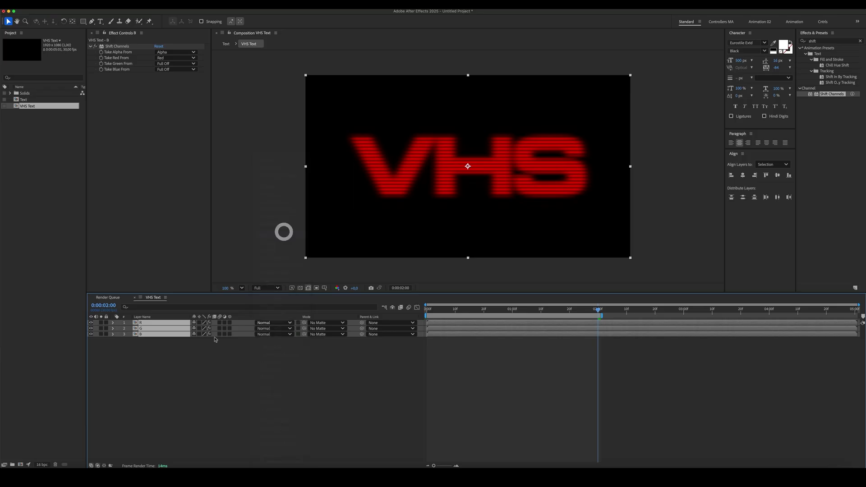
click(186, 369)
In the G layer's Shift Channels, set Take Red From to Full Off and Take Green From to Green.
click(167, 329)
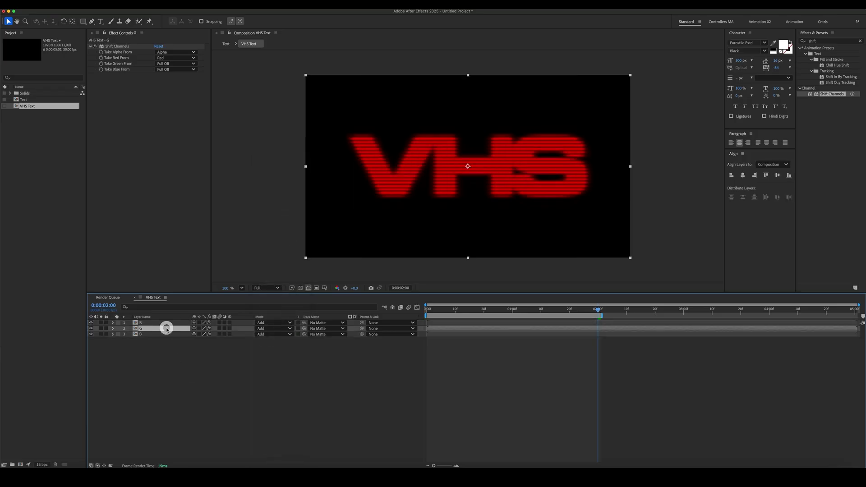
click(167, 58)
click(170, 131)
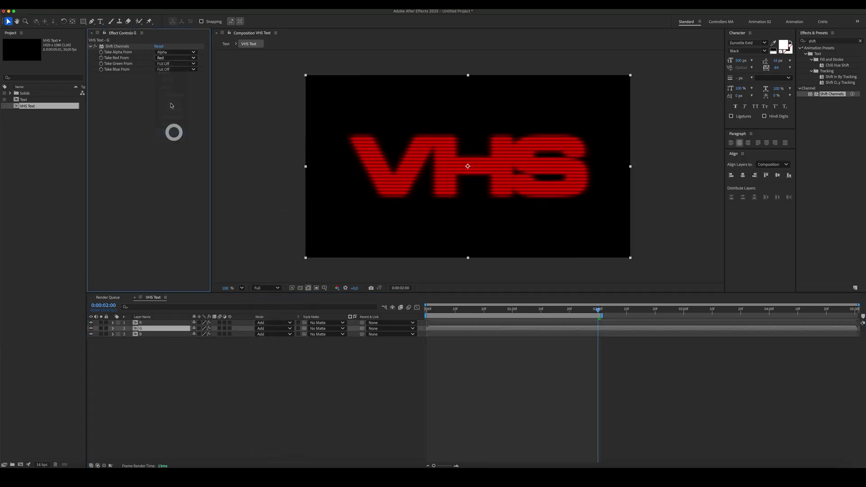
click(171, 63)
click(168, 85)
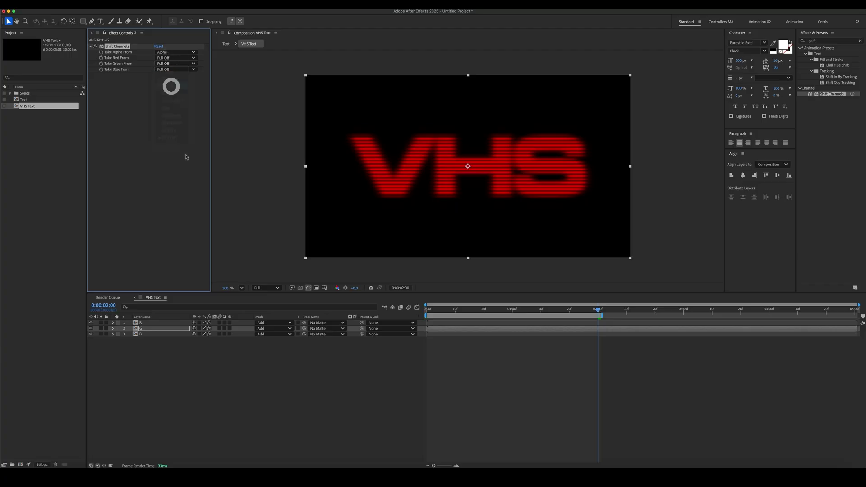
In the B layer's Shift Channels, set Take Blue From to Blue and Take Red From to Full Off.
click(171, 334)
click(176, 69)
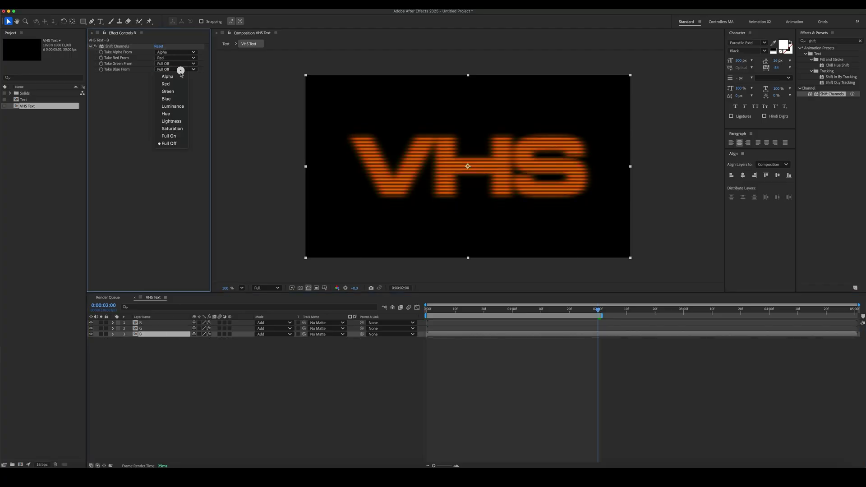
click(177, 99)
click(177, 64)
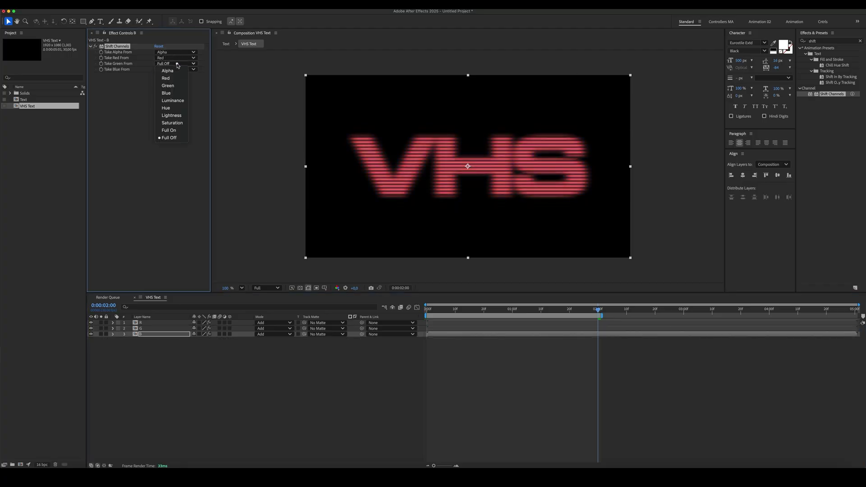
click(175, 62)
click(177, 57)
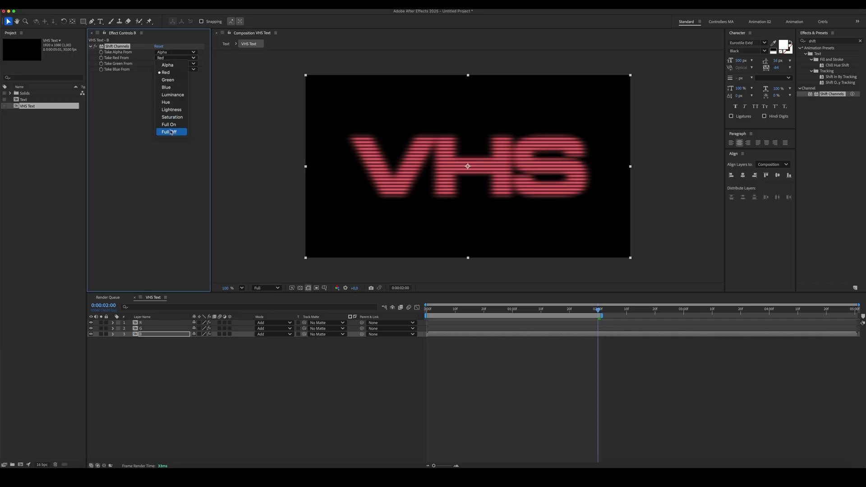
click(170, 130)
click(192, 402)
Set the R layer's X position to 940.
click(159, 323)
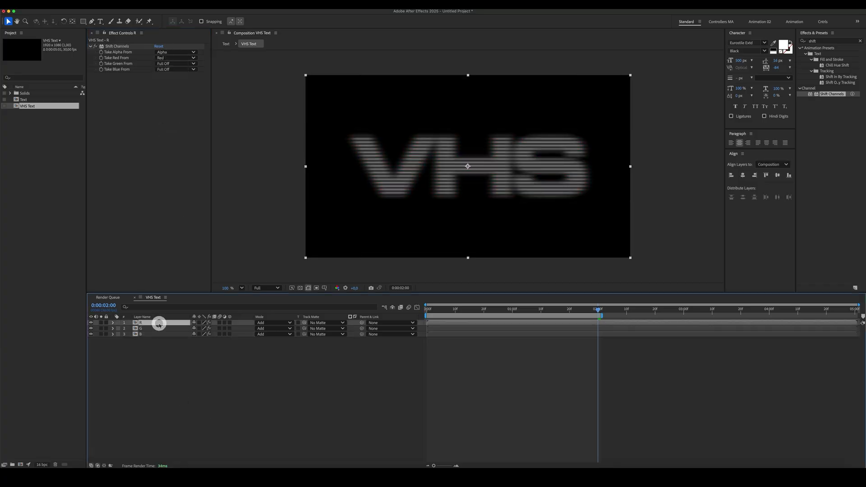
key(p)
click(195, 329)
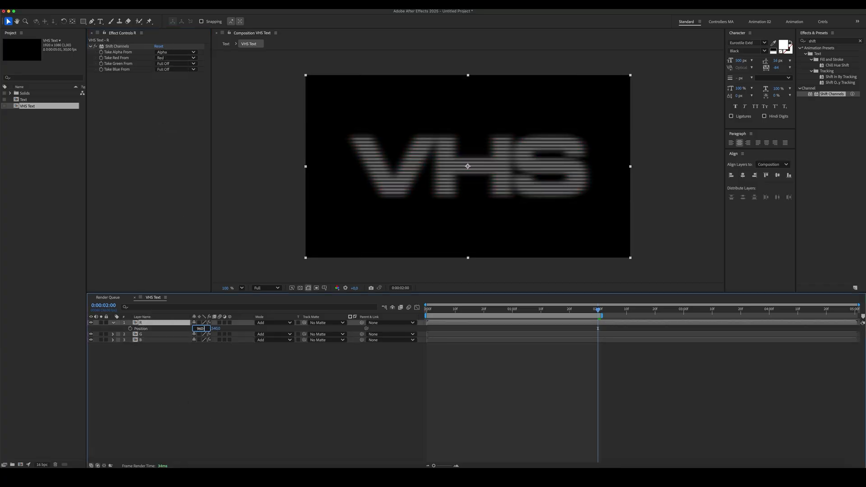
key(BackSpace)
key(BackSpace)
text(40)
key(Return)
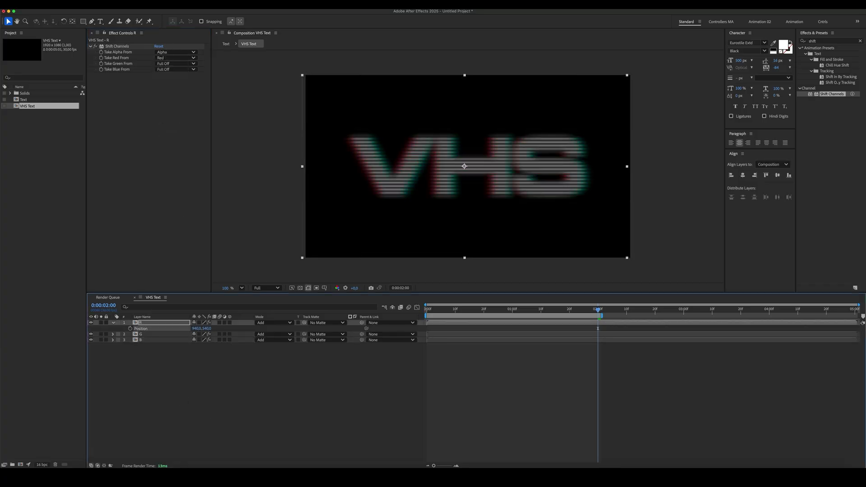
Set the B layer's X position to 980, then select all three channel layers and collapse their properties.
click(184, 341)
key(p)
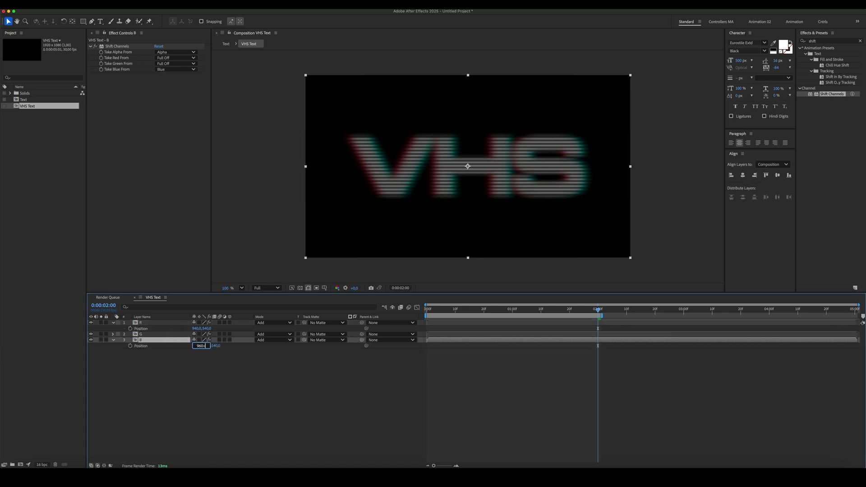
key(Return)
shift+click(135, 323)
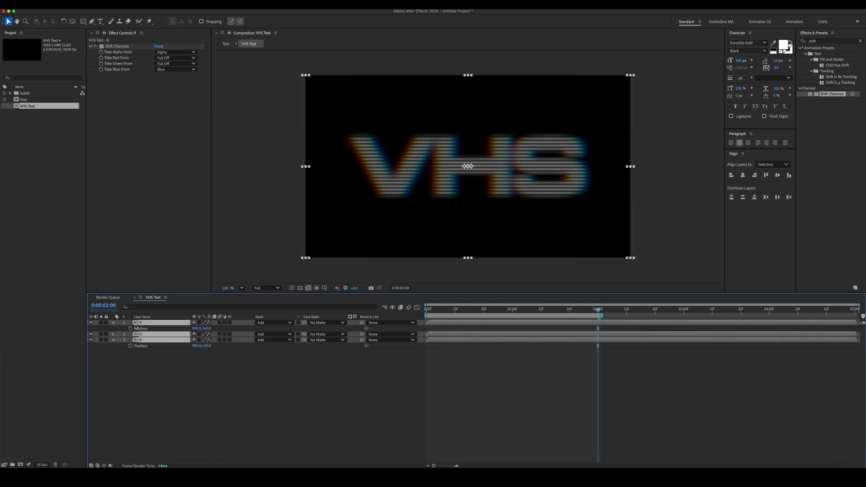
click(113, 322)
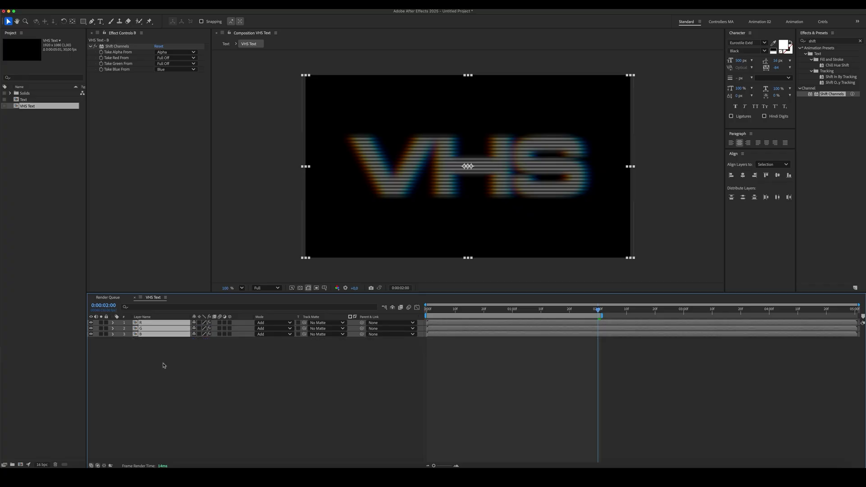
Add a new adjustment layer above the three channel layers and rename it Effects.
click(164, 365)
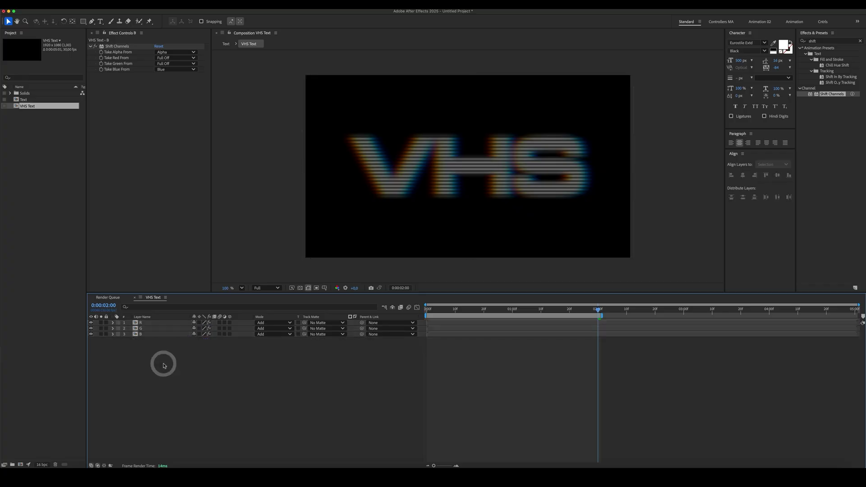
right_click(164, 365)
mouse_move(203, 369)
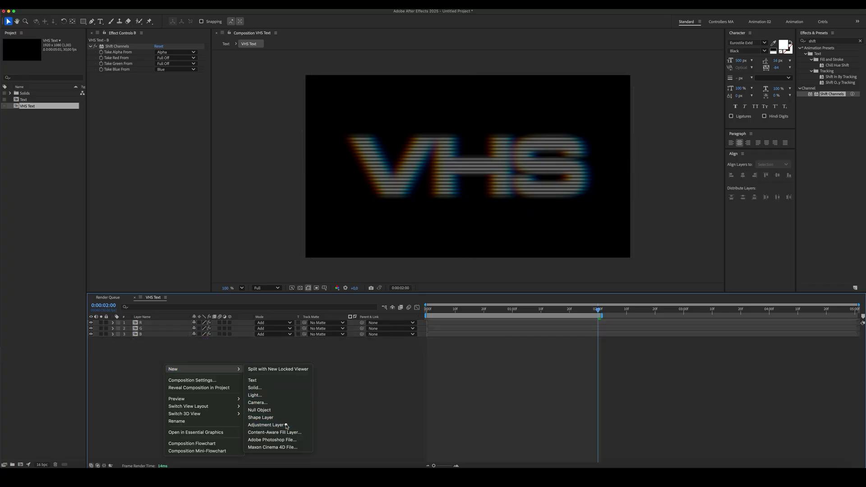
click(287, 426)
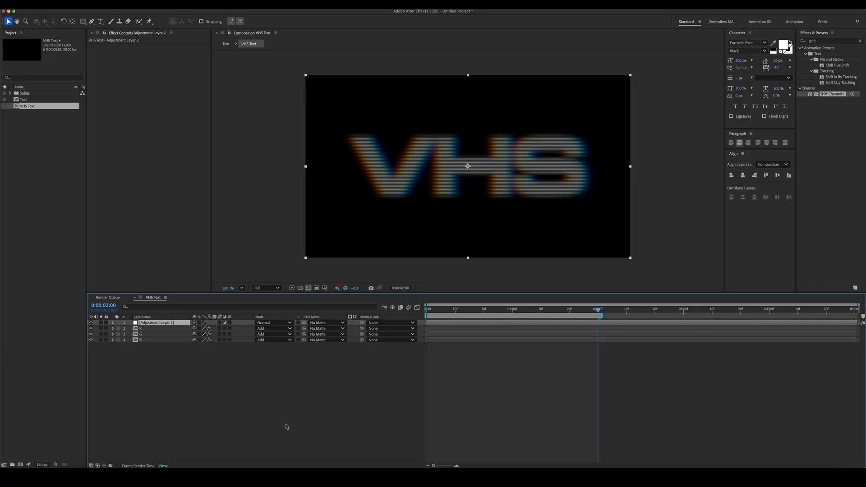
key(Return)
key(Return)
Apply Optics Compensation to the Effects layer with a Field Of View of 30.
double_click(815, 42)
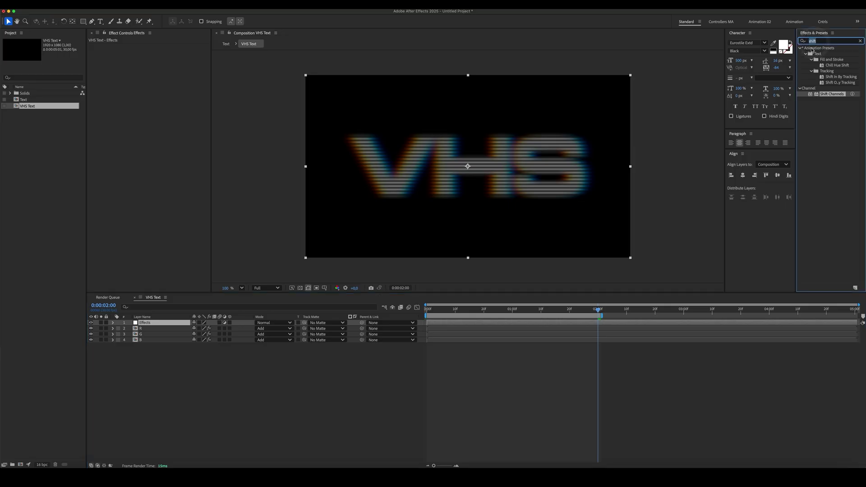
text(optics)
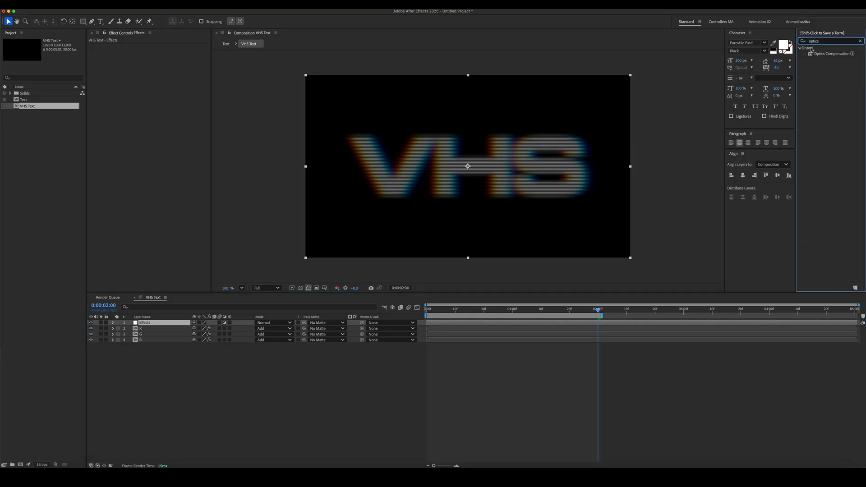
drag(818, 57, 185, 126)
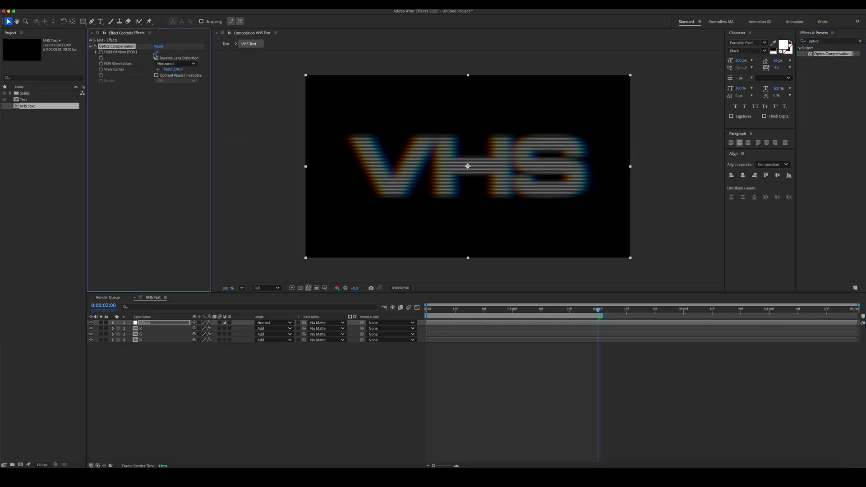
key(Return)
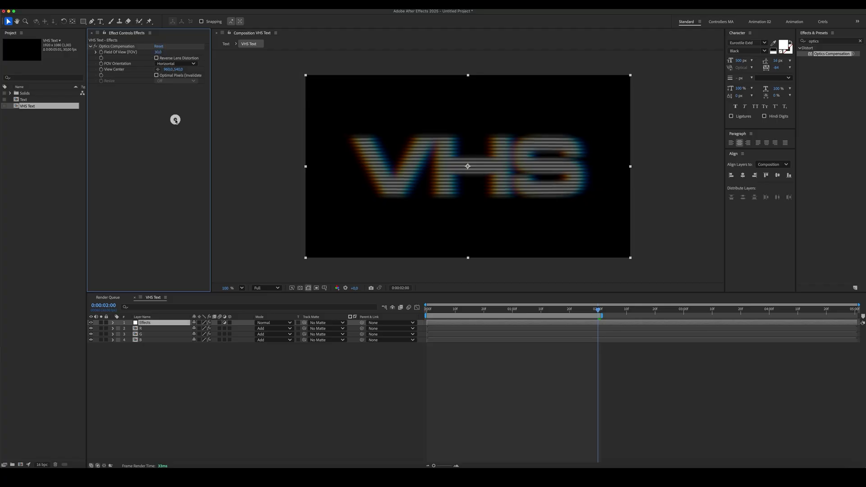
Add the Transform effect below Optics Compensation on the Effects layer and set its Scale to 110.
click(814, 41)
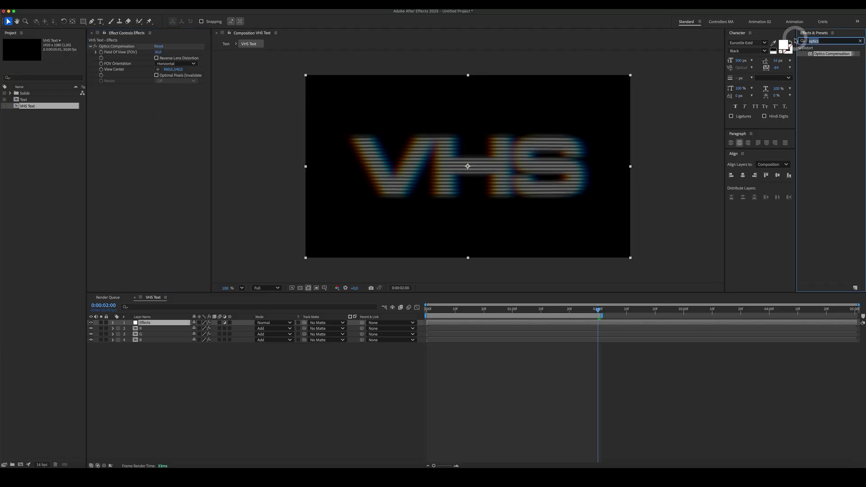
text(transform)
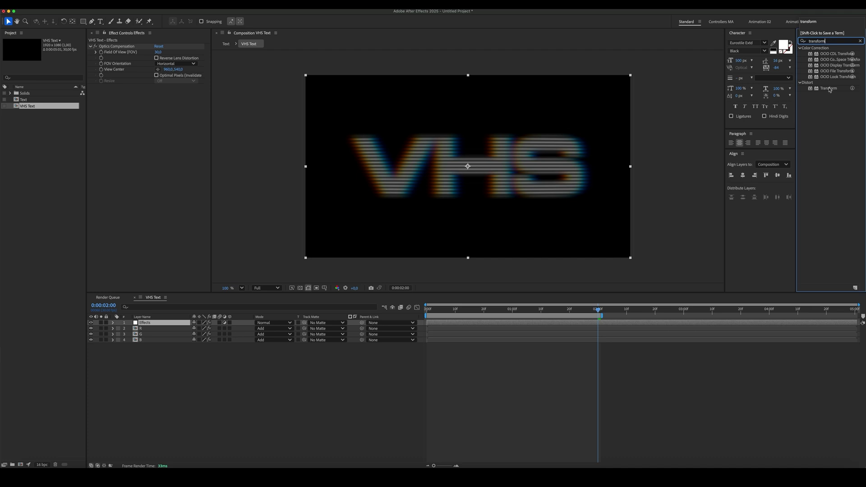
drag(830, 90, 197, 205)
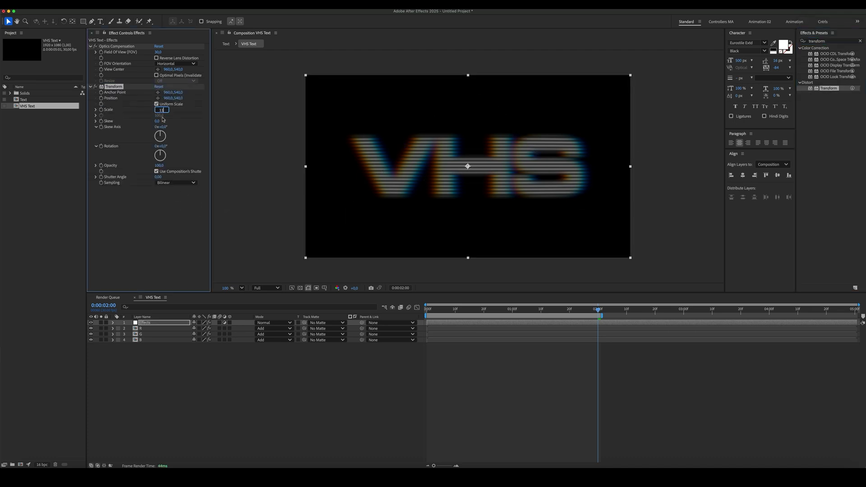
click(155, 217)
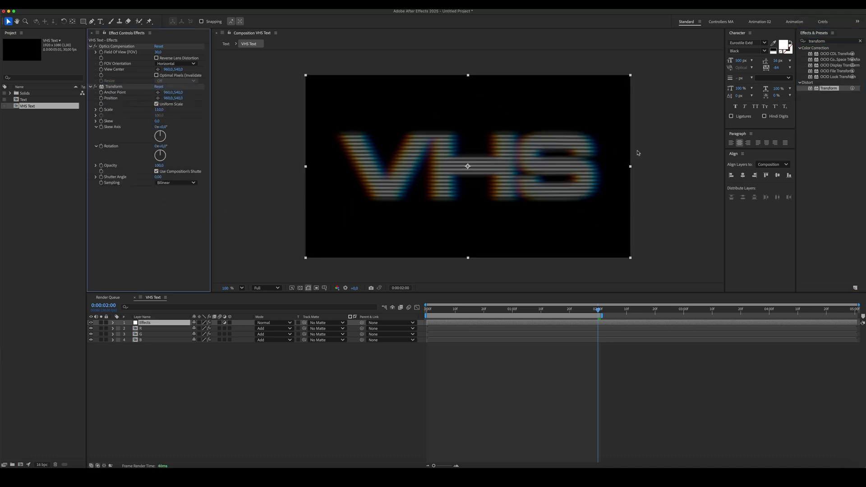
click(822, 152)
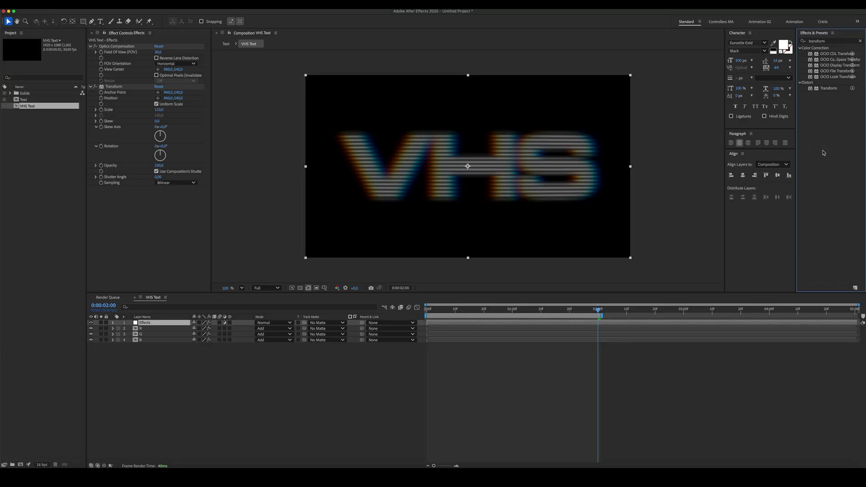
Apply Add Grain to the Effects layer with Viewing Mode Final Output and the Kodak Vision 250D (5246) preset.
click(818, 41)
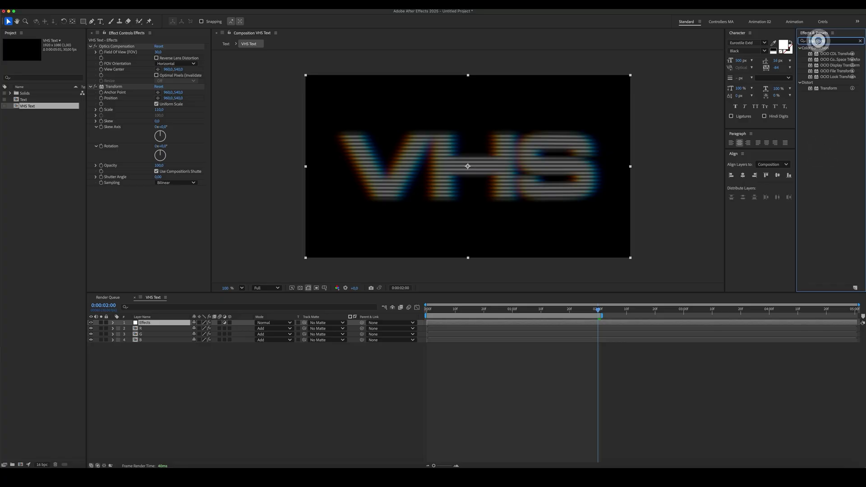
text(grain)
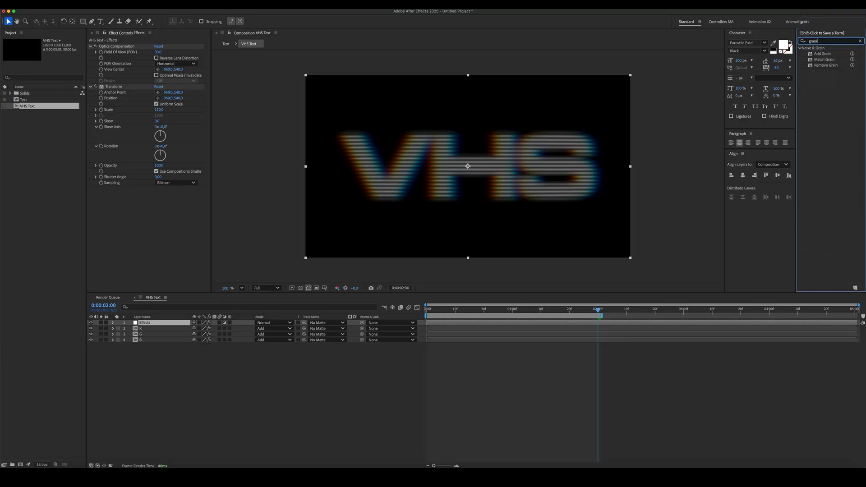
drag(822, 55, 151, 228)
click(171, 195)
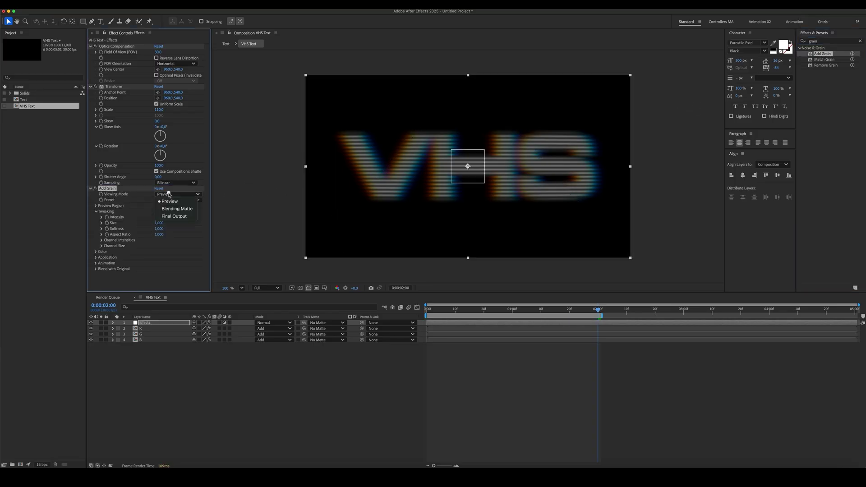
click(172, 216)
click(167, 199)
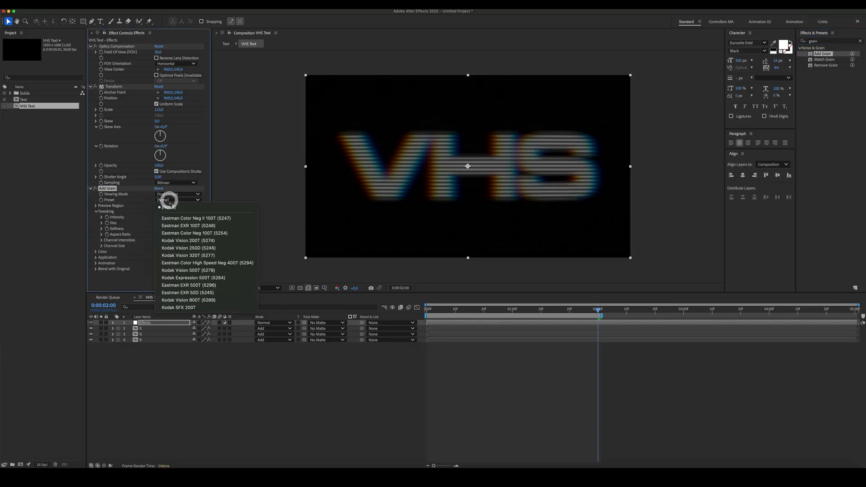
click(182, 247)
In Add Grain's Tweaking settings, set Intensity to 2 and Size to 1.25.
click(158, 217)
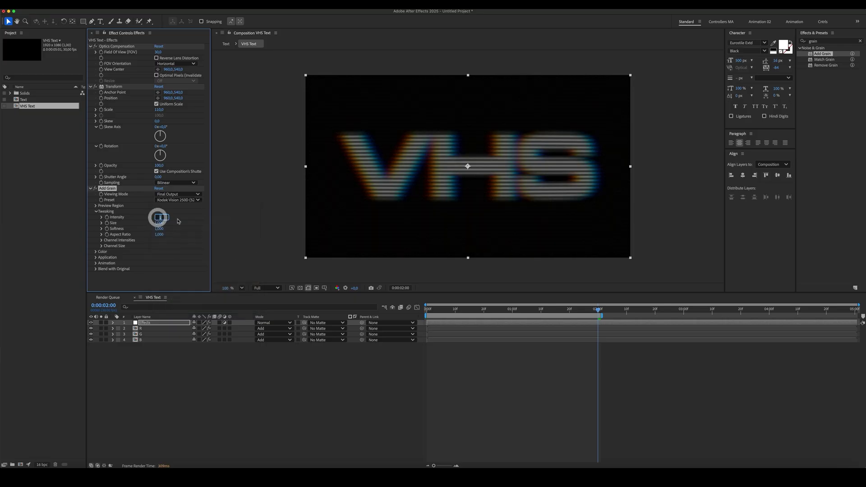
click(180, 218)
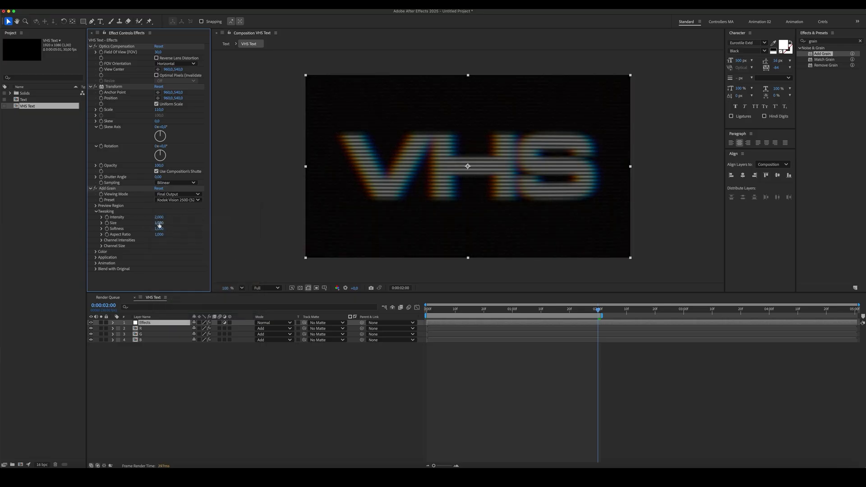
click(159, 223)
text(1.25)
key(Return)
Apply Hue/Saturation to the Effects layer with Master Saturation at 40, then collapse all of the layer's effects.
double_click(813, 41)
text(hue)
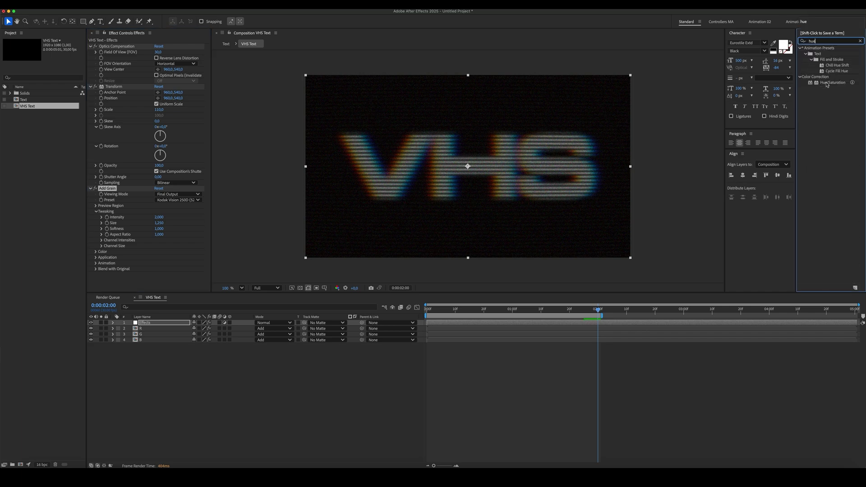
drag(827, 84, 119, 238)
scroll(119, 239, down, 4)
click(156, 231)
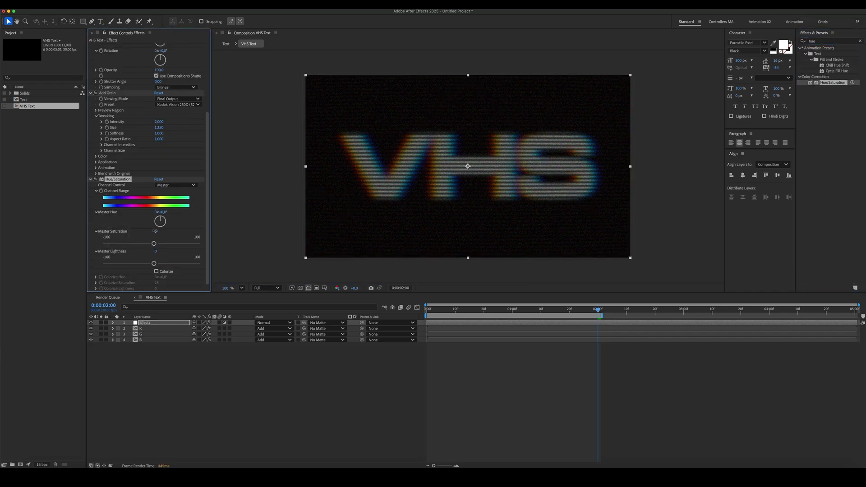
text(40)
key(Return)
super+click(91, 180)
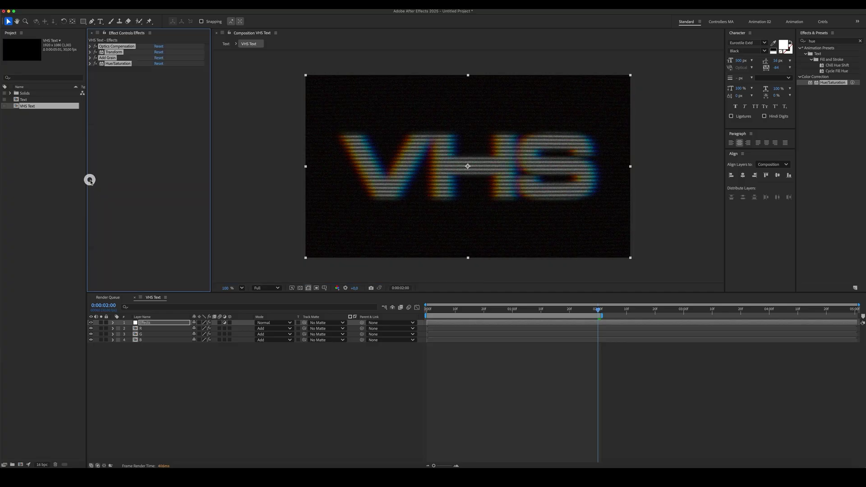
Add another adjustment layer above the Effects layer and rename it Glow.
click(212, 381)
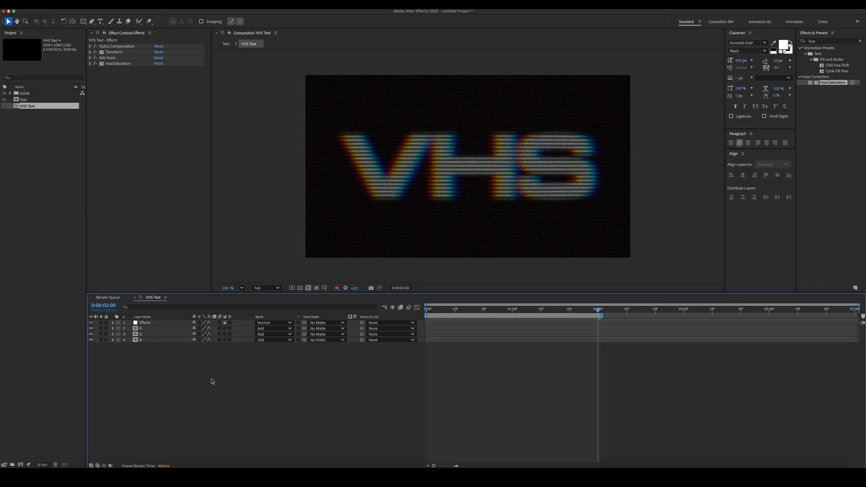
right_click(209, 374)
mouse_move(216, 377)
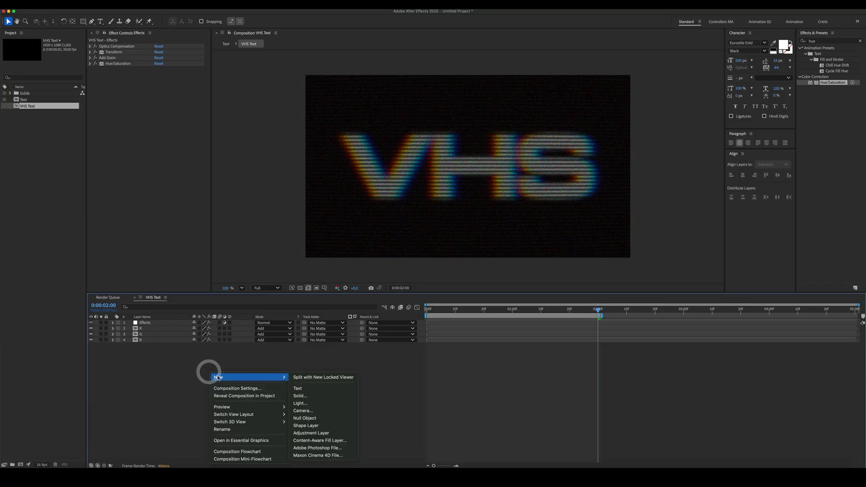
click(314, 432)
key(Return)
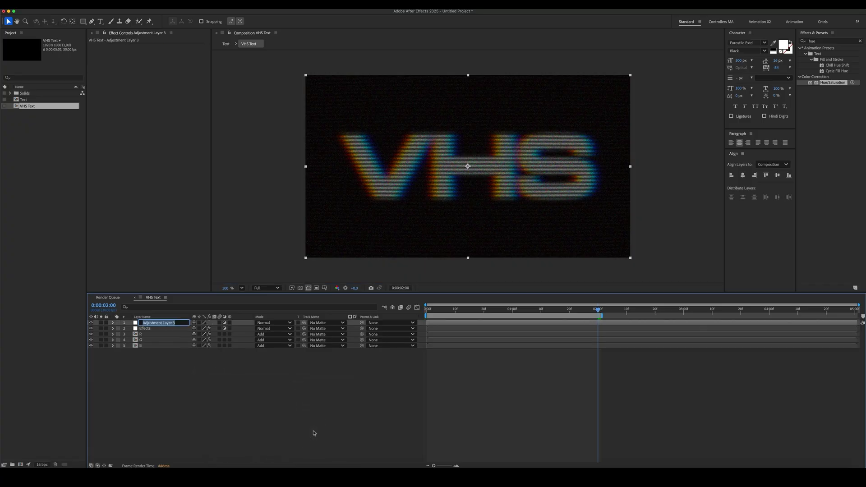
text(Glow)
key(Return)
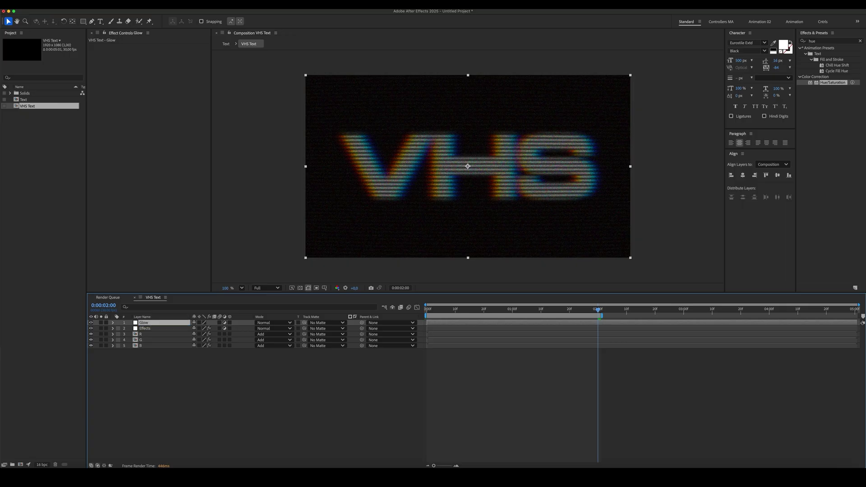
Apply the Stylize Glow effect to the Glow layer with Glow Radius 30 and Glow Intensity 0.6.
click(830, 41)
text(glow)
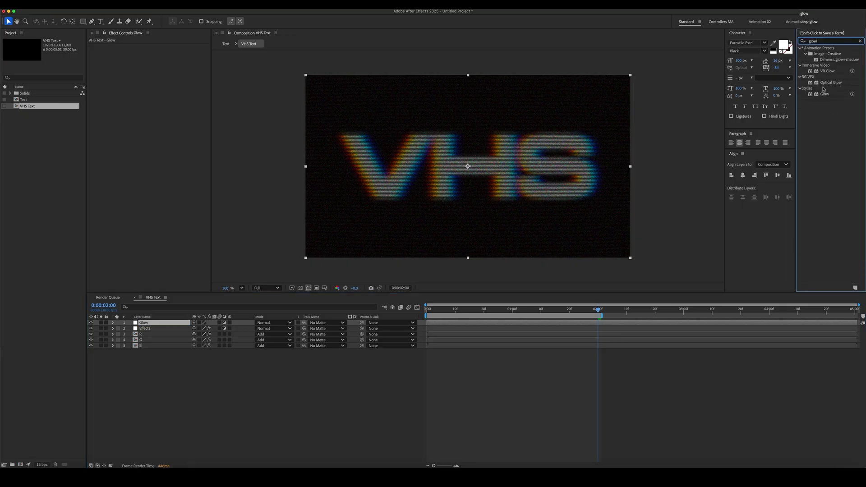
drag(825, 95, 144, 323)
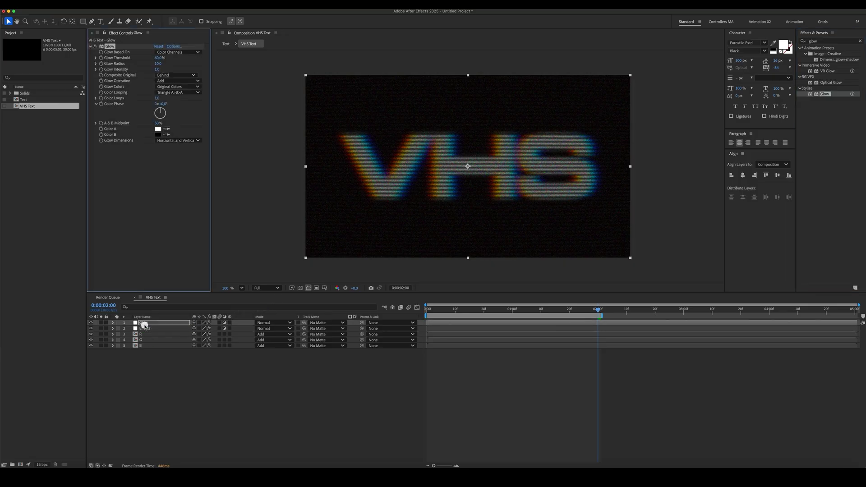
click(158, 63)
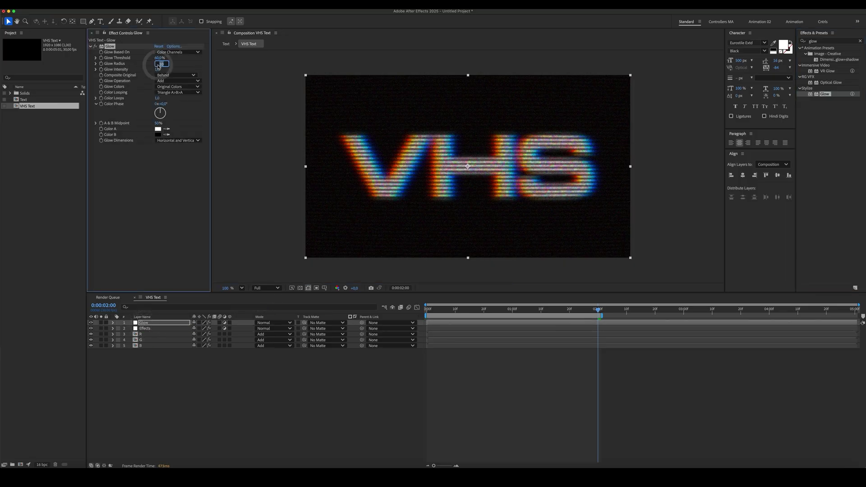
text(30)
key(Return)
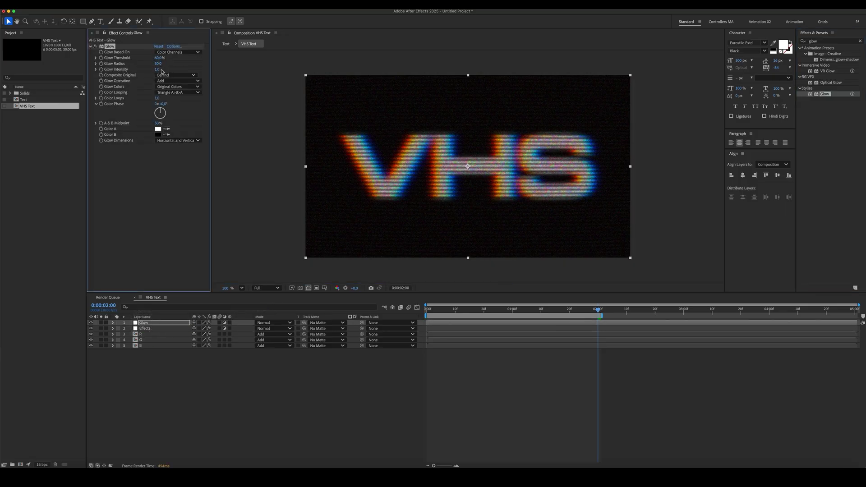
click(158, 69)
text(0,6)
key(Return)
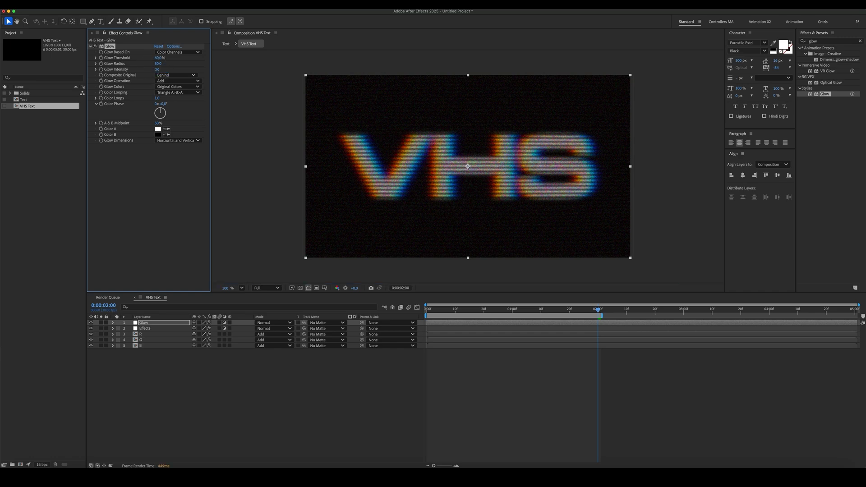
Duplicate the Glow effect and set the copy's Glow Radius to 60.
key(ctrl+d)
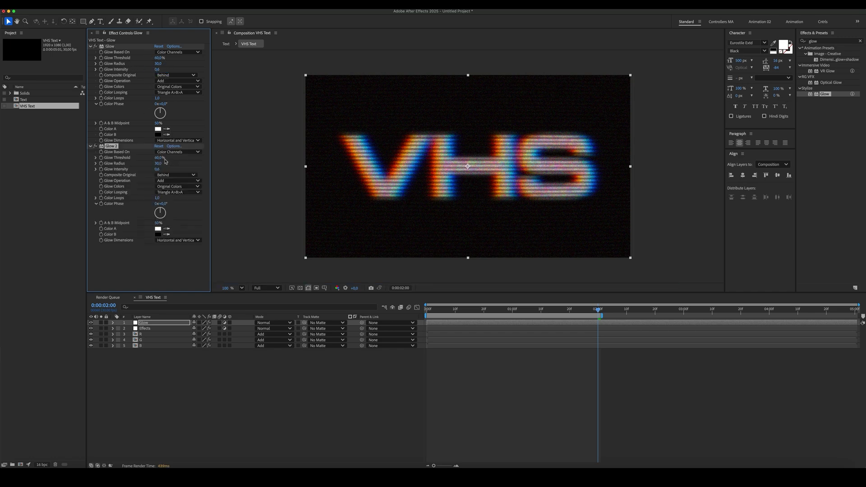
click(158, 163)
text(60)
key(Return)
Duplicate the second Glow effect and set the third one's Glow Radius to 120.
key(ctrl+d)
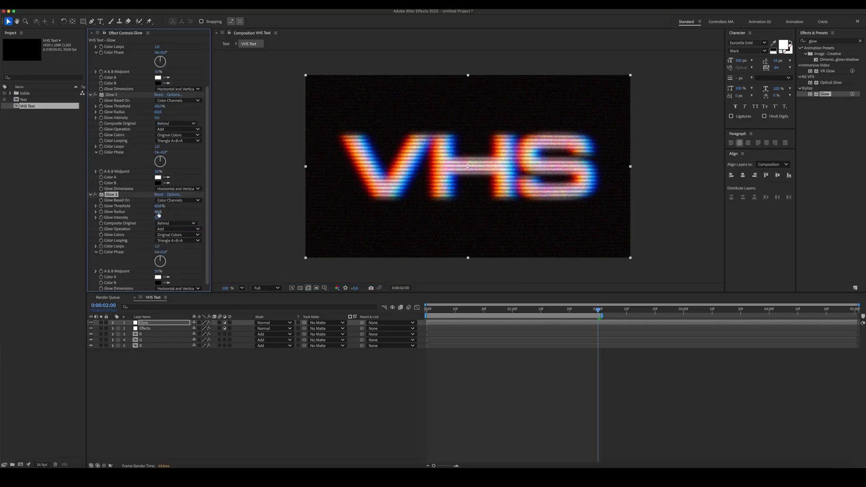
click(158, 212)
text(120)
key(Return)
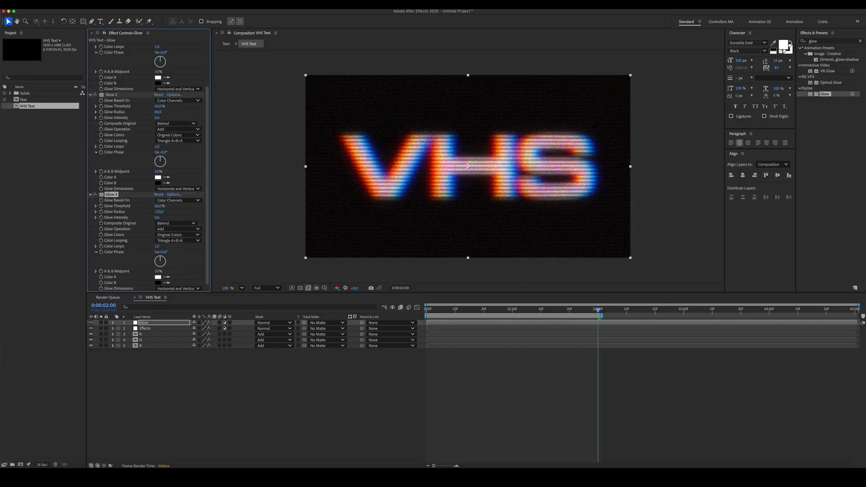
Duplicate the third Glow effect and set the copy's Glow Radius to 240 and Glow Intensity to 0.4.
click(113, 195)
key(ctrl+d)
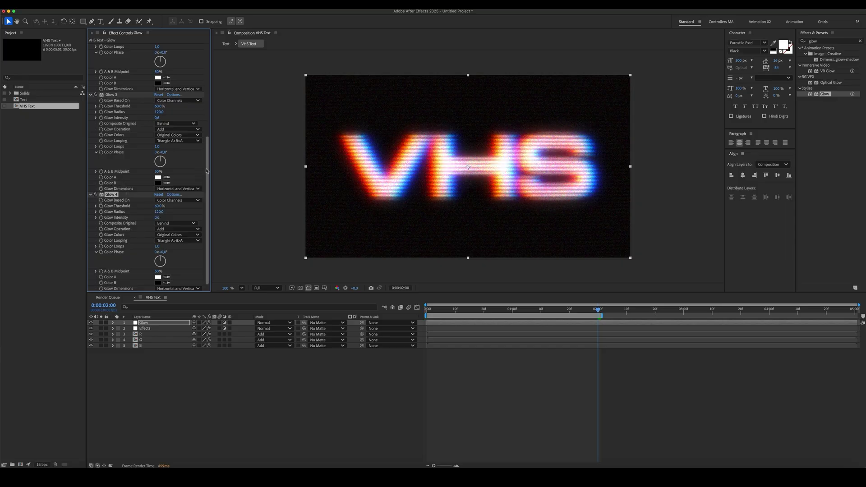
click(159, 212)
text(240)
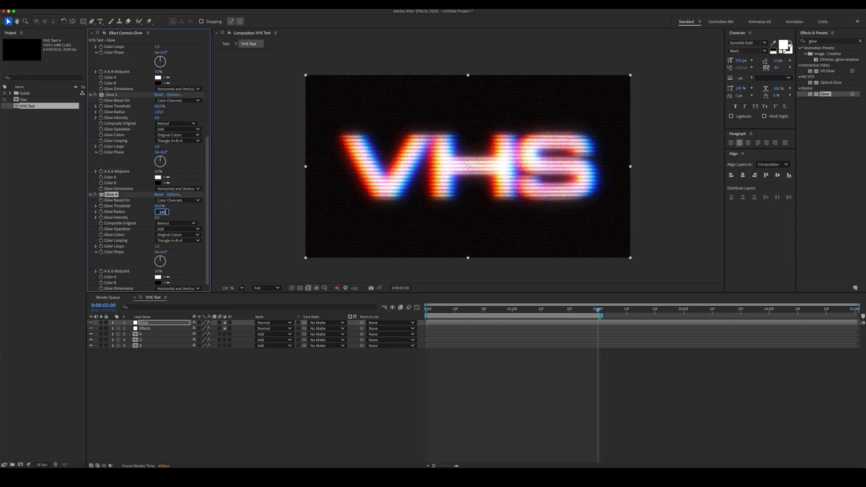
key(Return)
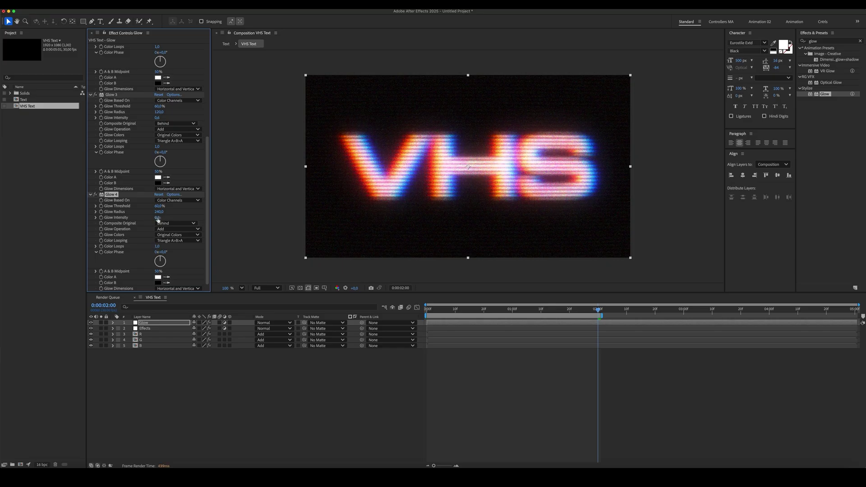
drag(158, 220, 156, 219)
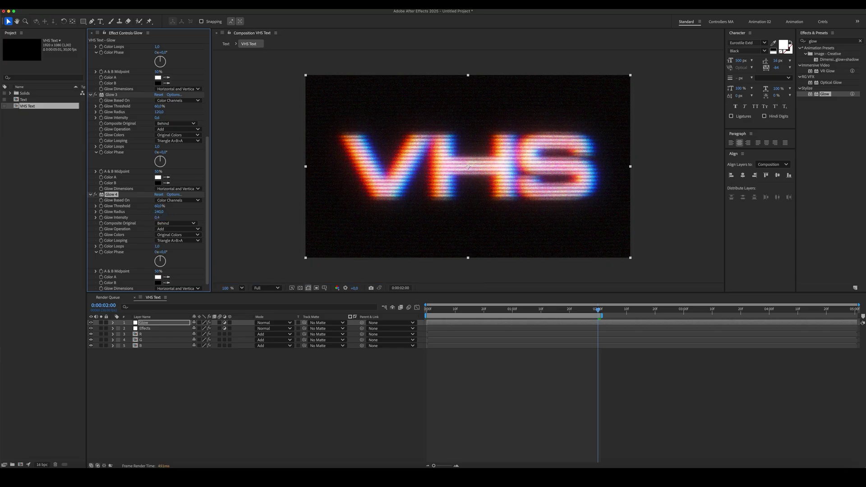
click(257, 380)
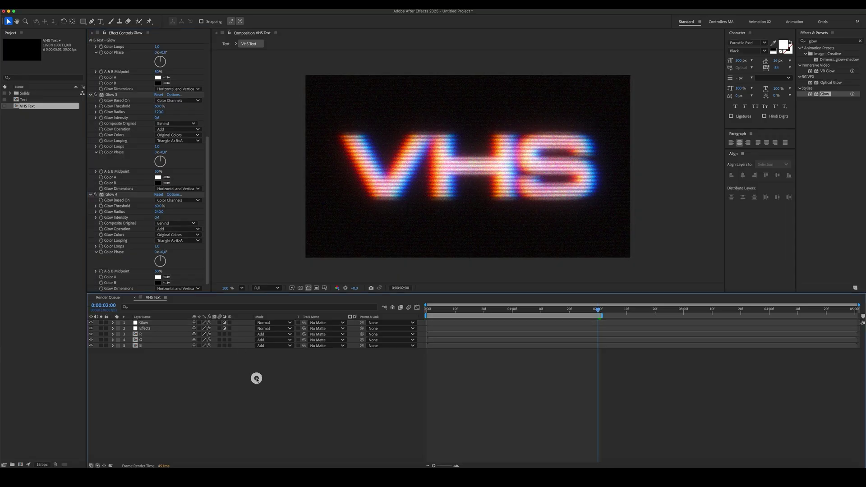
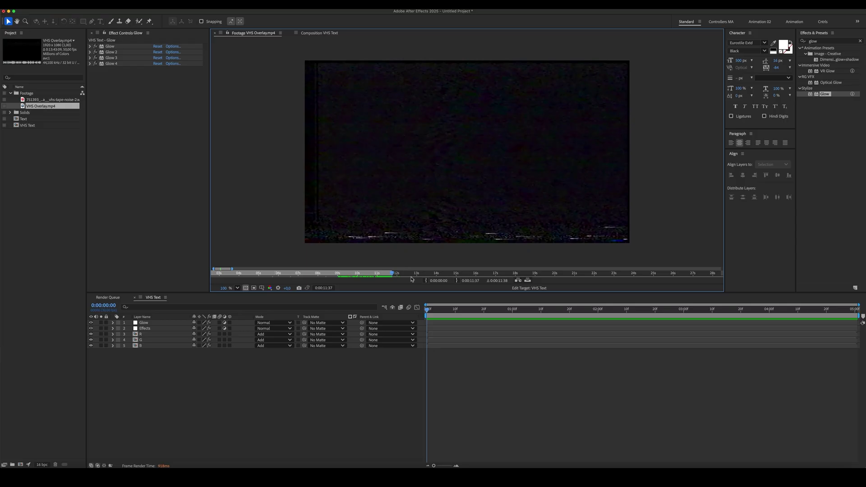
Set the VHS Overlay.mp4 footage's in point to 0:00:09:17 and place it in the composition directly below the Effects layer.
drag(393, 274, 345, 279)
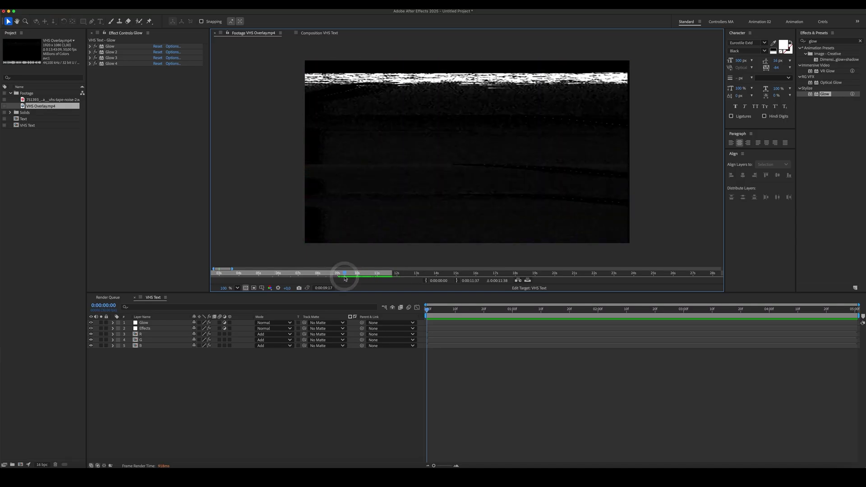
key(alt+[)
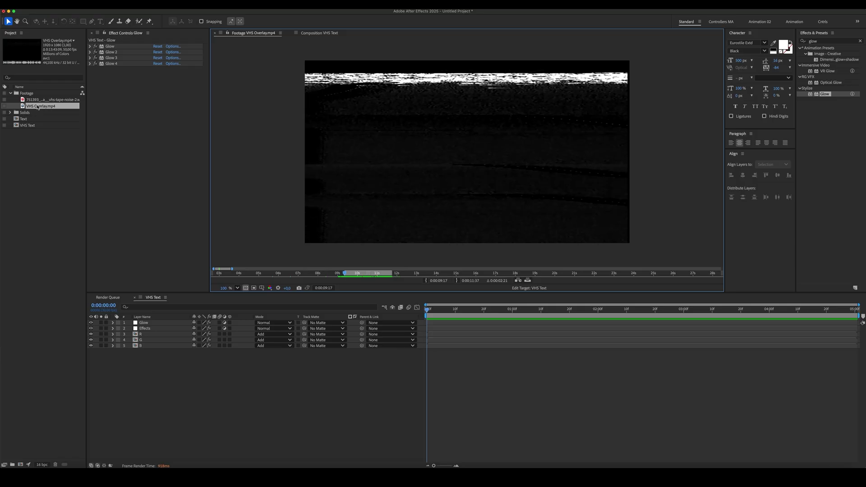
drag(38, 107, 141, 334)
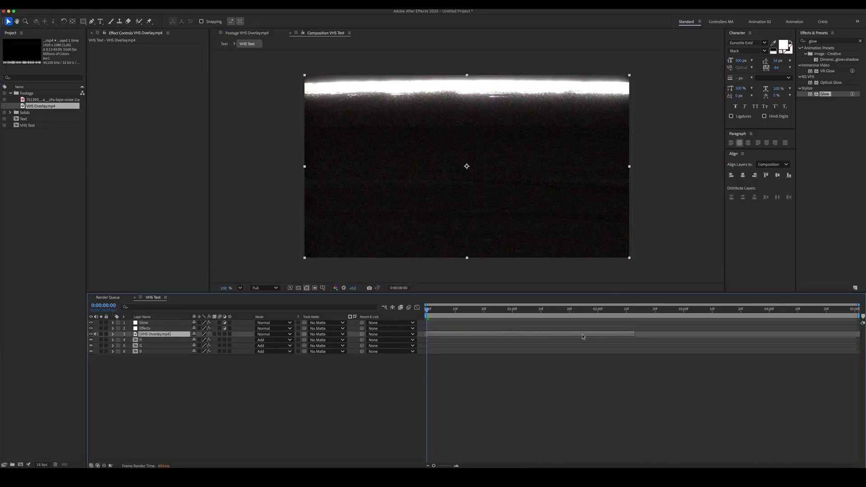
Slide the VHS Overlay clip to end at about 4 seconds and extend its start back to the composition's beginning.
drag(582, 337, 714, 331)
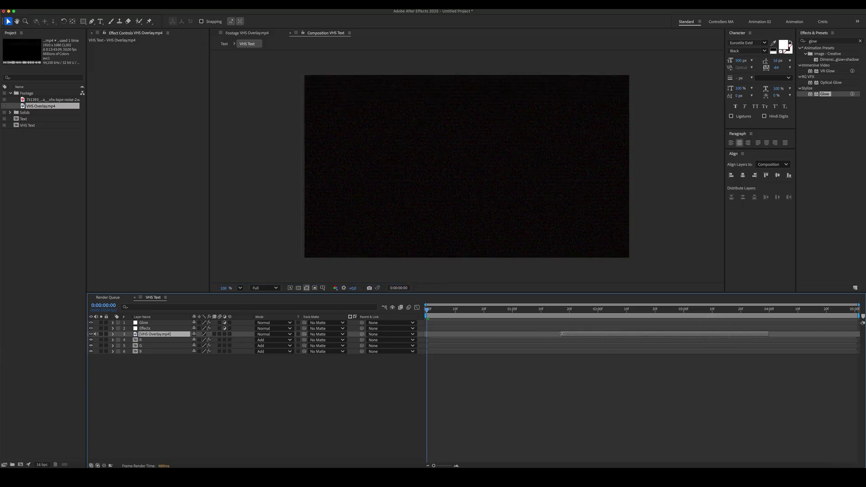
drag(558, 336, 427, 336)
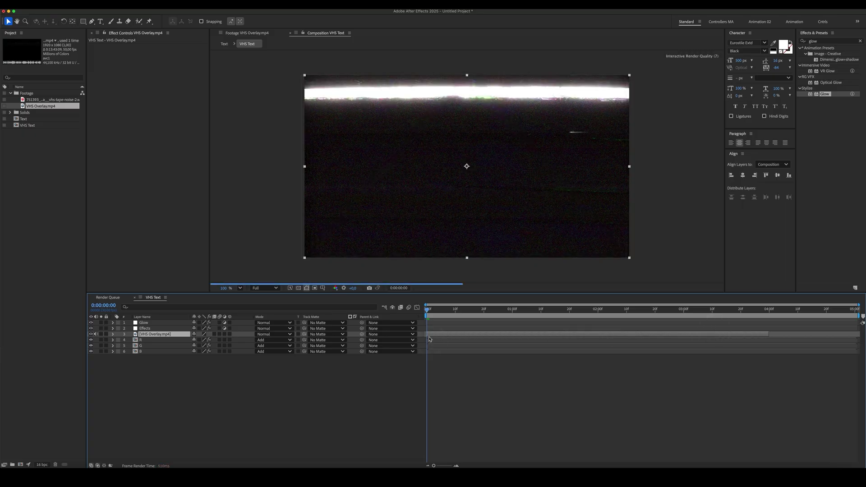
Solo the VHS Overlay layer and add layer markers to it at 0:00:03:06 and 0:00:03:23.
click(101, 335)
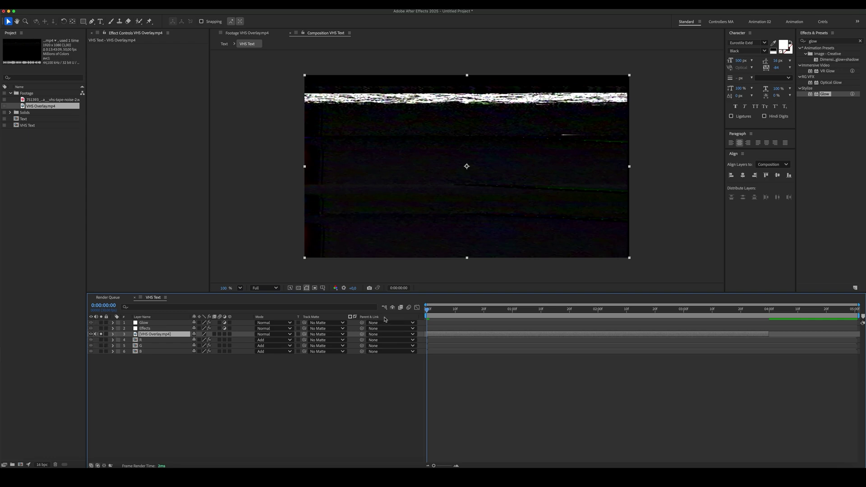
drag(430, 311, 704, 333)
key(KP_Multiply)
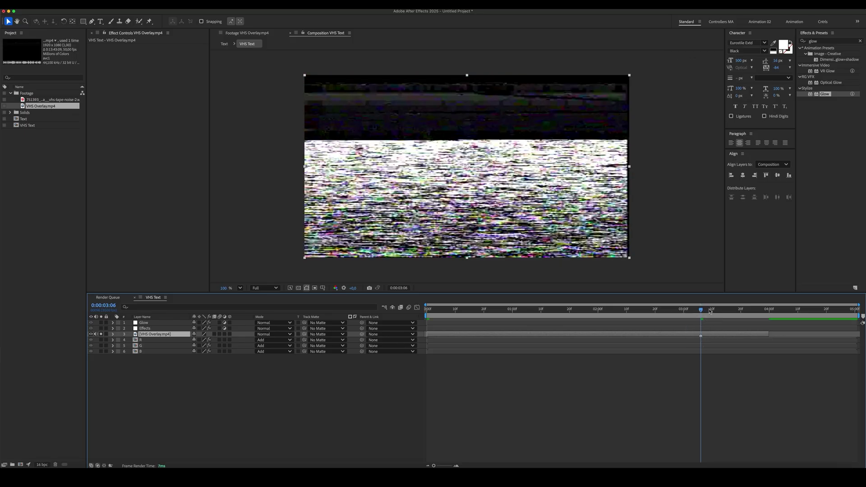
drag(710, 311, 750, 318)
click(750, 322)
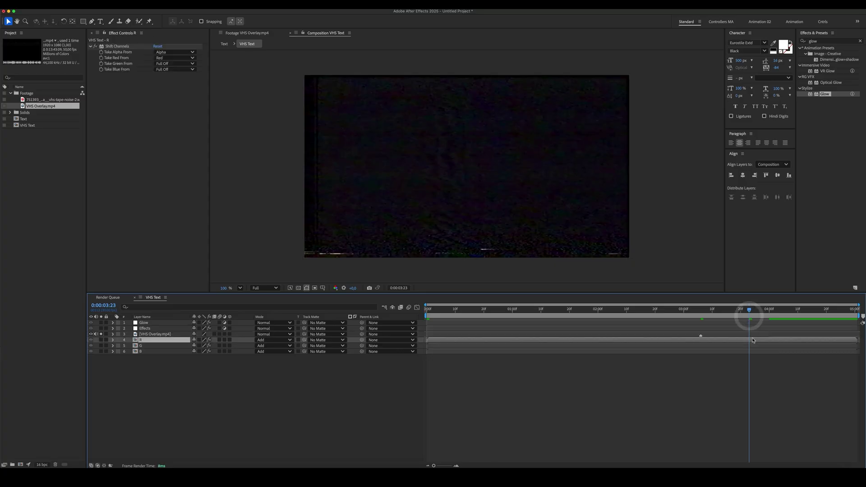
click(754, 335)
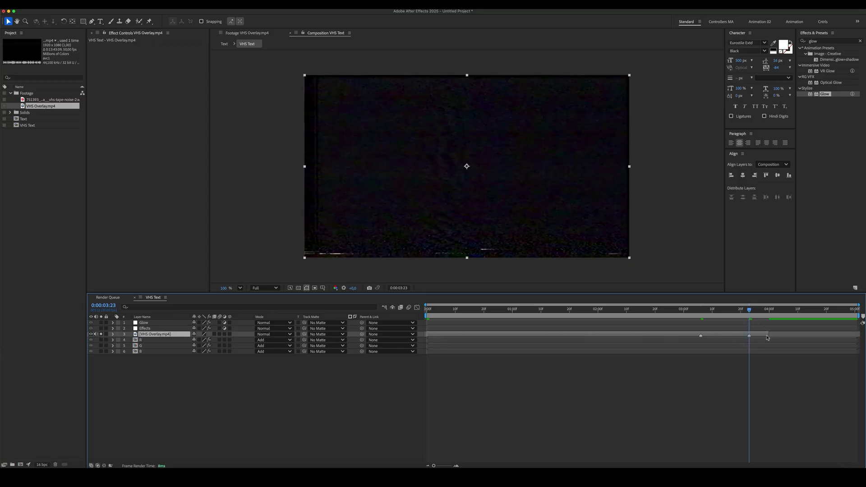
Extend the VHS Overlay layer to the composition's end and turn off its solo.
drag(772, 334, 841, 342)
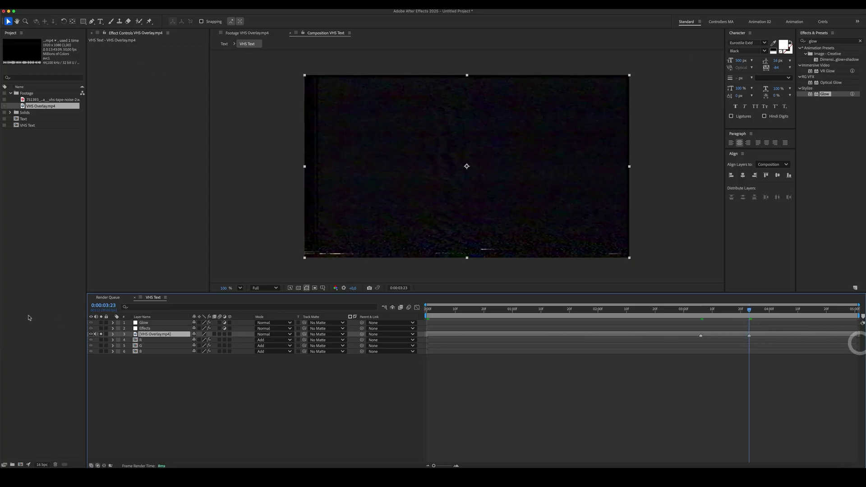
click(101, 335)
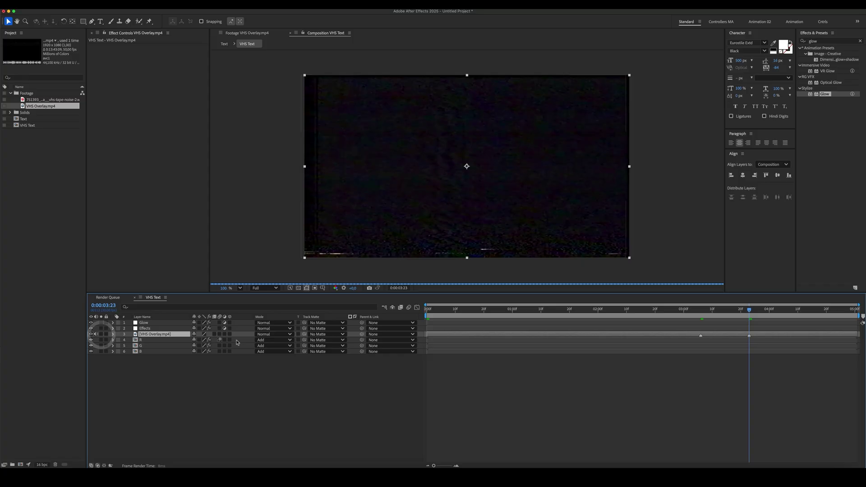
Set the VHS Overlay layer's blending mode to Add and its Scale to 110%.
click(270, 334)
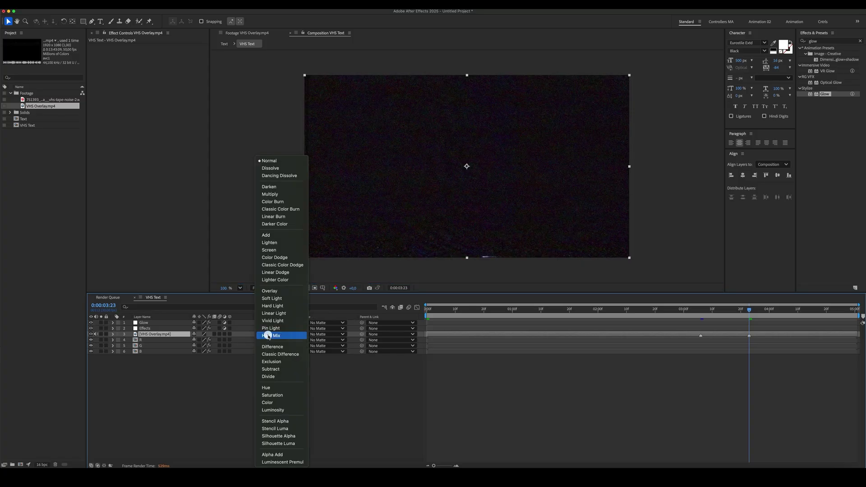
click(271, 240)
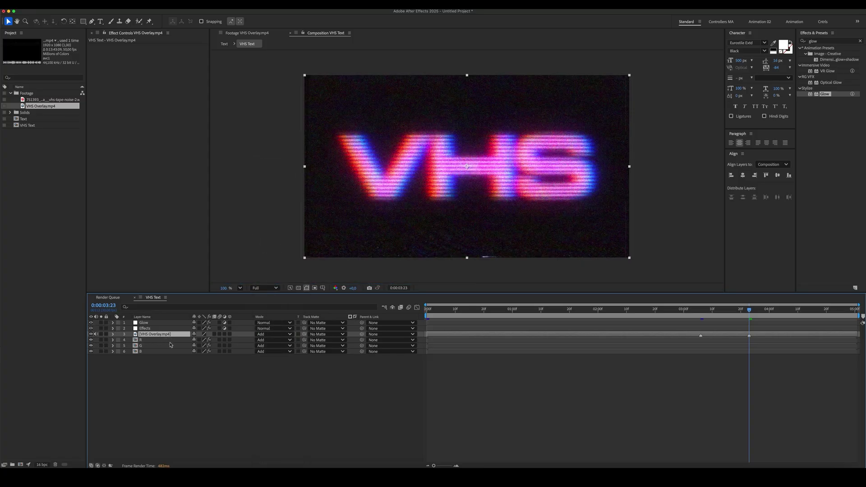
key(s)
click(203, 340)
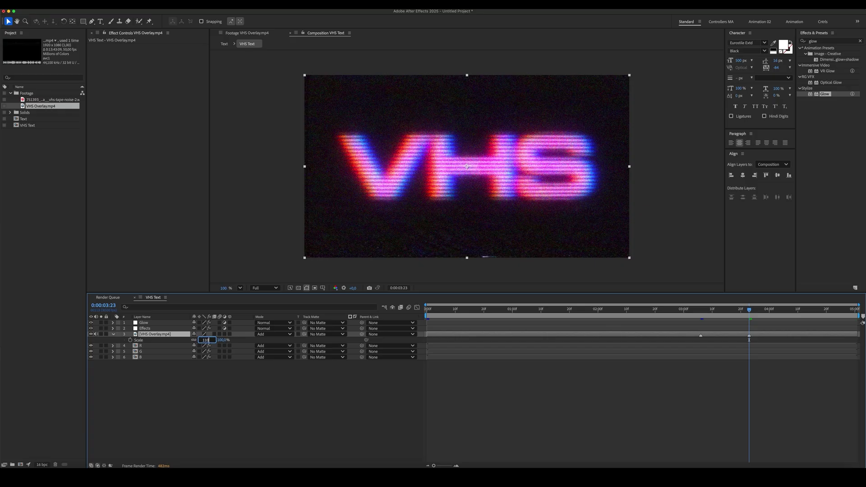
key(Return)
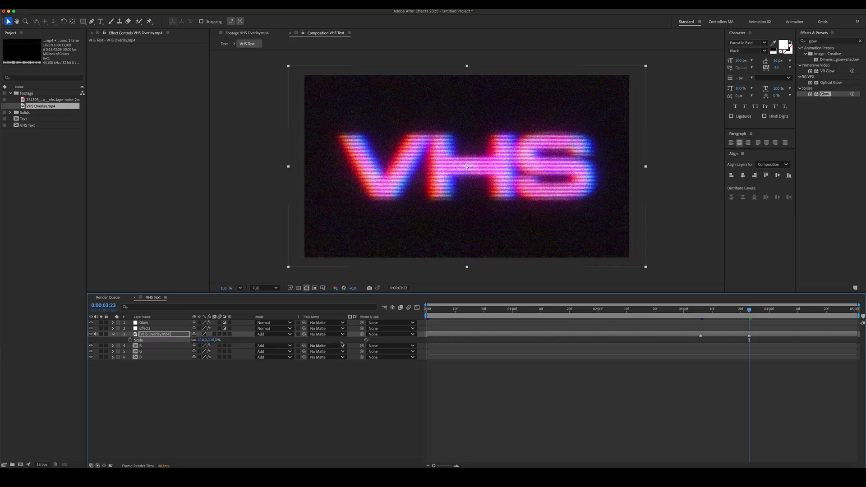
drag(625, 307, 570, 320)
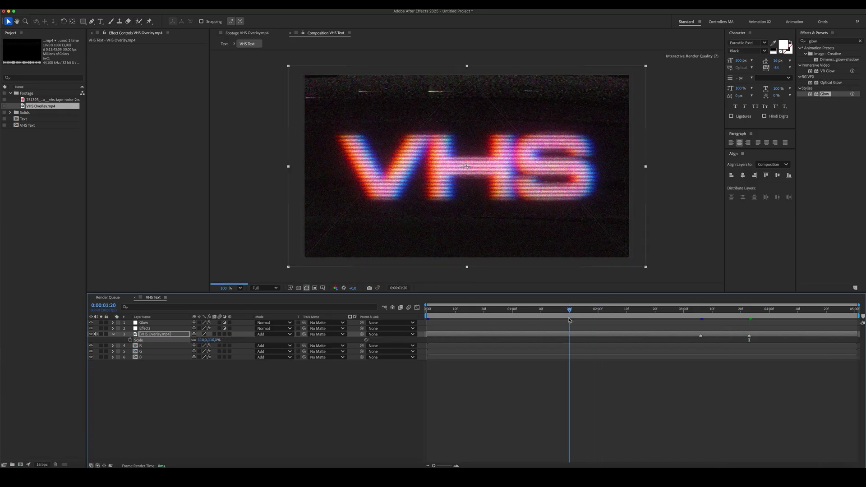
click(114, 336)
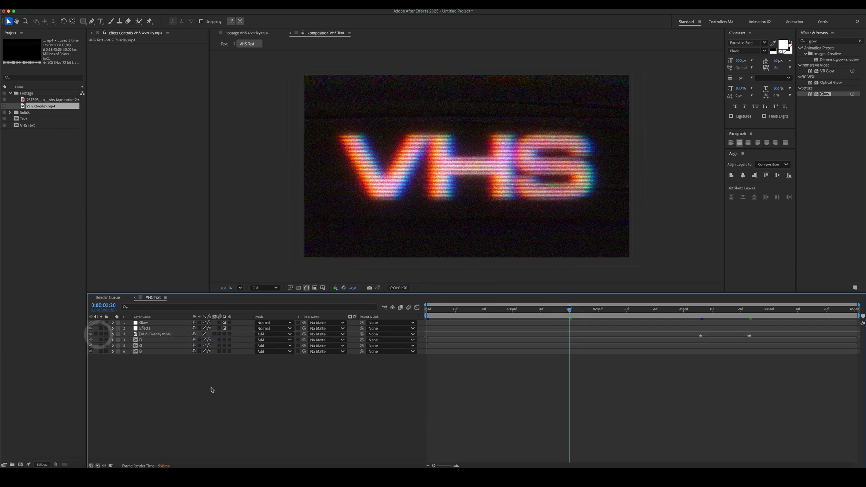
Create an adjustment layer, place it directly below the VHS Overlay layer, and rename it Displacement.
right_click(188, 377)
mouse_move(205, 381)
key(Right)
key(Down)
key(Down)
key(Down)
key(Down)
key(Down)
key(Down)
key(Down)
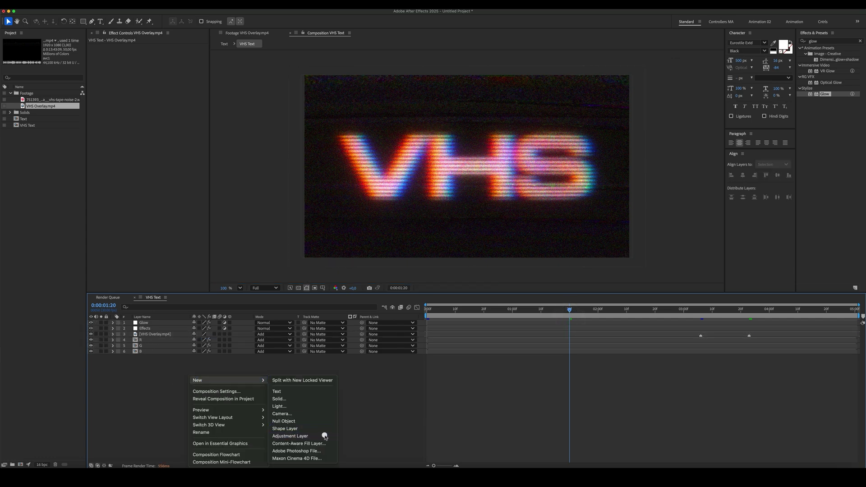
key(Return)
drag(153, 323, 160, 344)
key(Return)
text(Displacement)
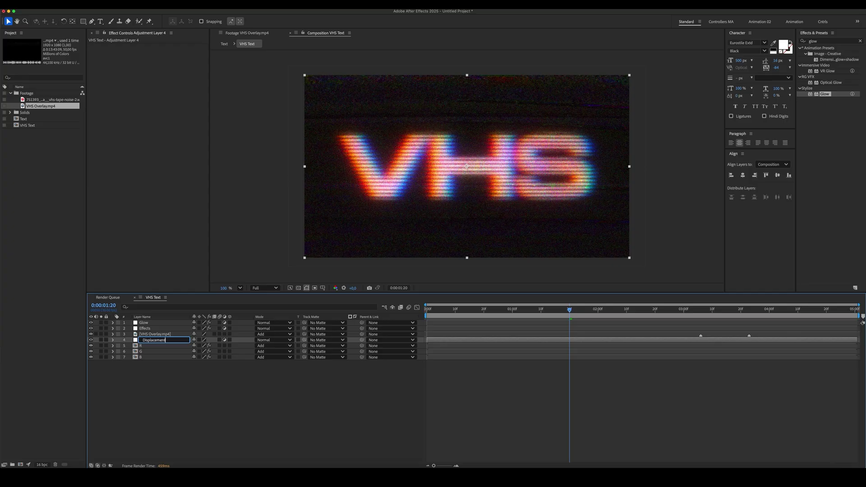
key(Return)
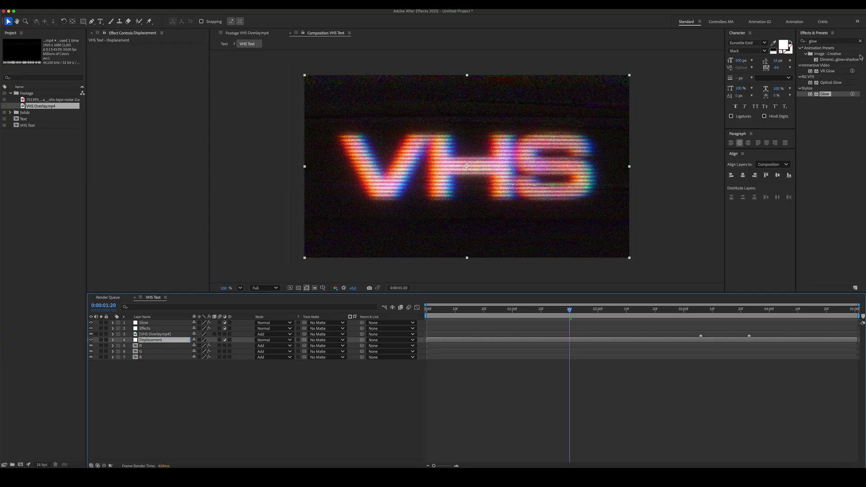
Apply the Displacement Map effect to the Displacement layer and choose the VHS Overlay layer as its map layer.
double_click(811, 40)
text(di)
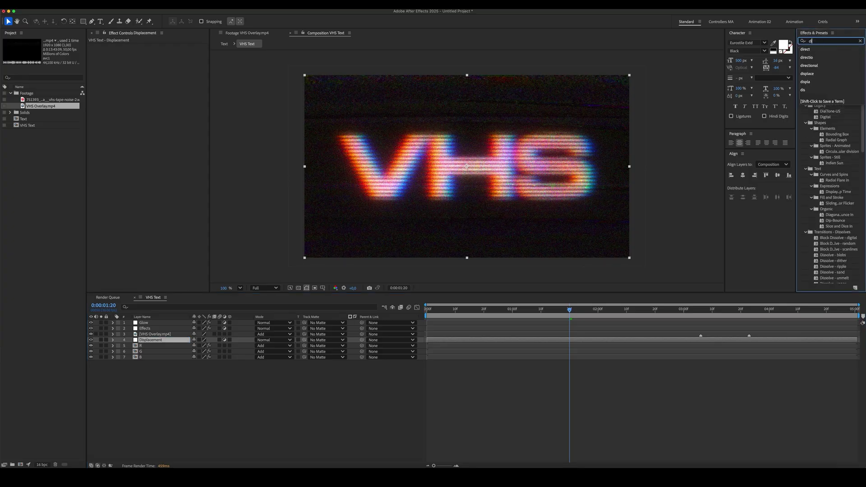
text(spl)
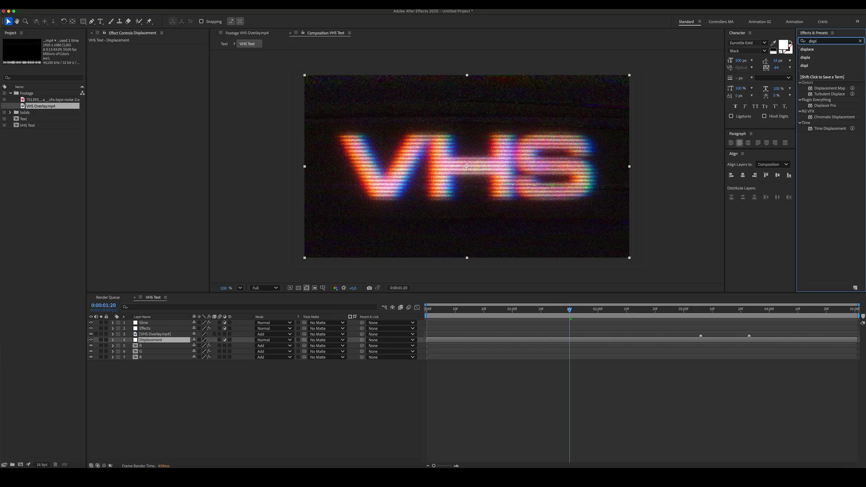
text(a)
drag(830, 88, 171, 339)
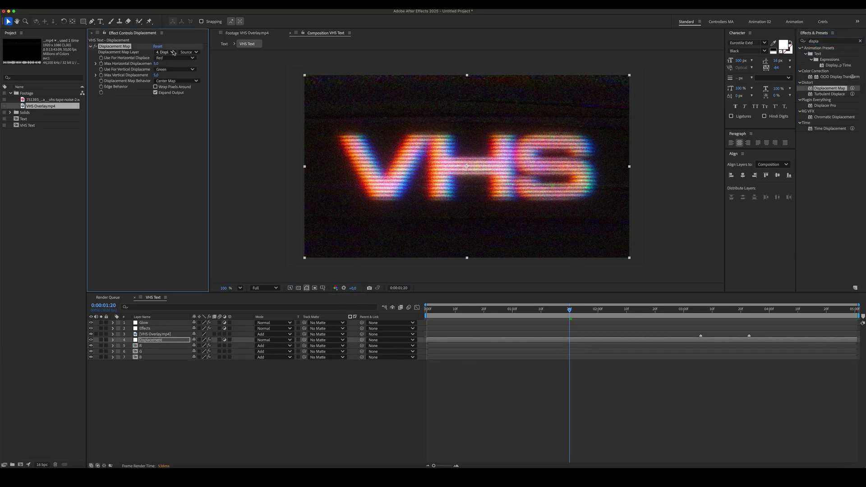
click(173, 53)
click(180, 86)
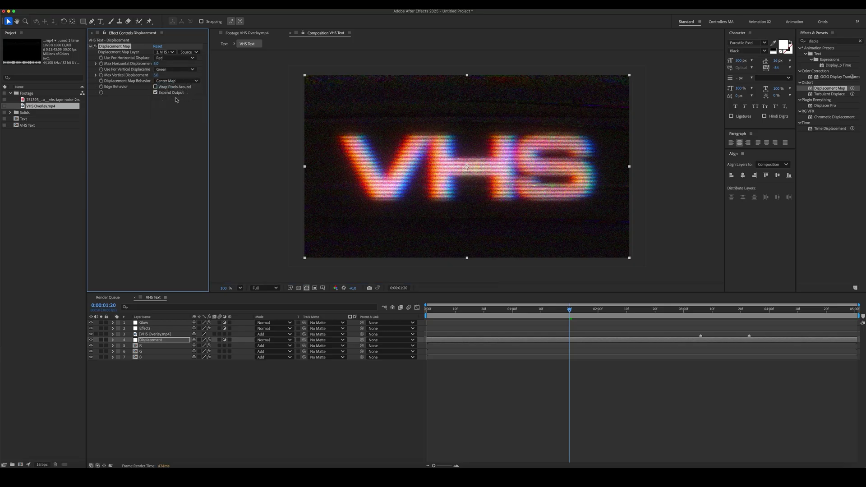
Set the Displacement Map's Max Horizontal Displacement to 50.
click(157, 65)
text(50)
key(Return)
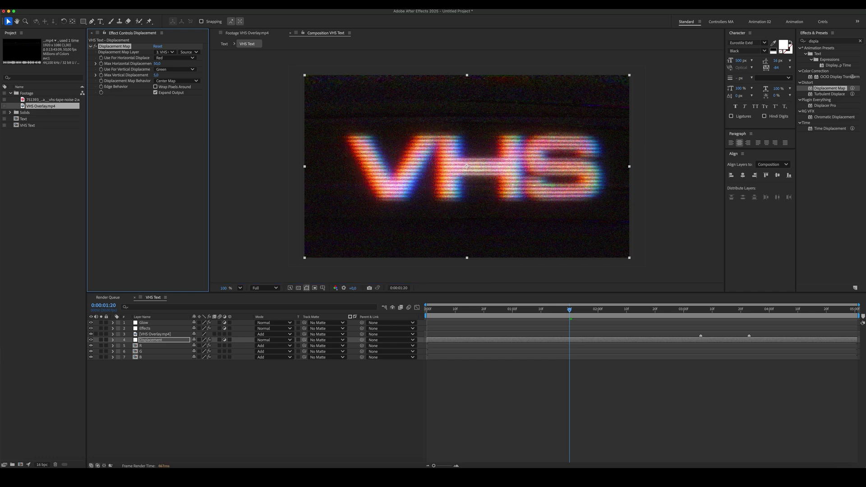
Shift the R, G and B layers left together to X positions 882, 902 and 922 to recentre the displaced text.
drag(151, 381, 152, 343)
key(p)
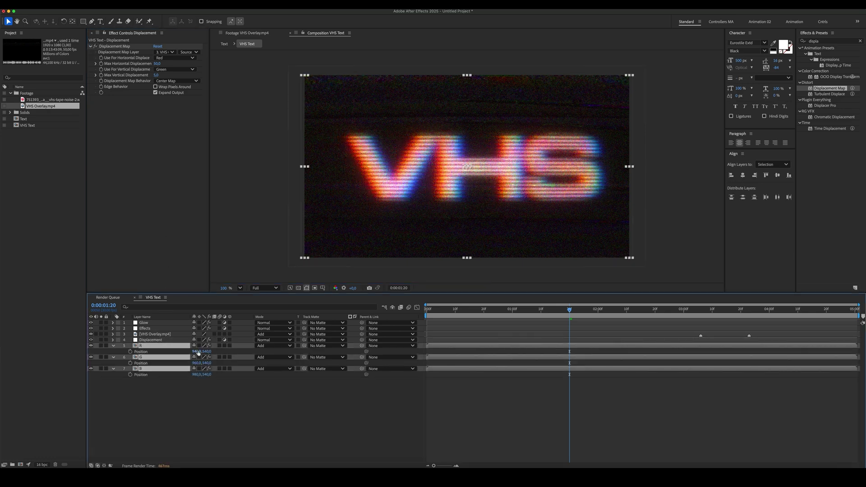
drag(198, 354, 191, 353)
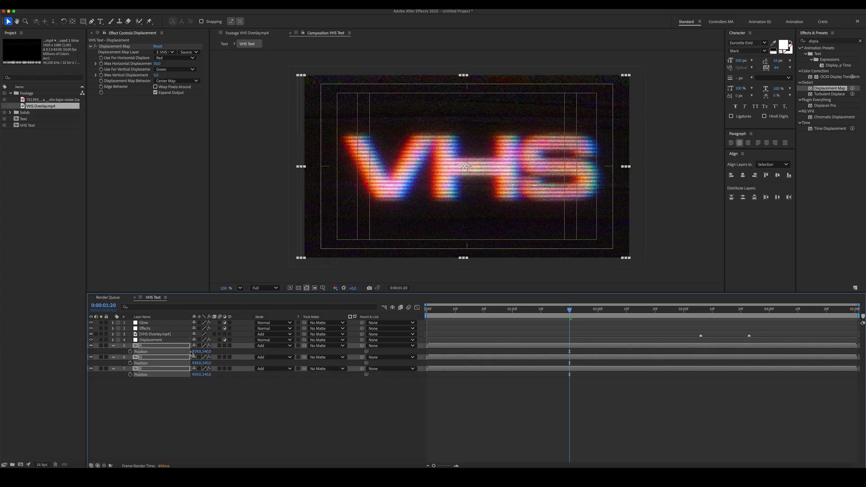
drag(196, 354, 194, 354)
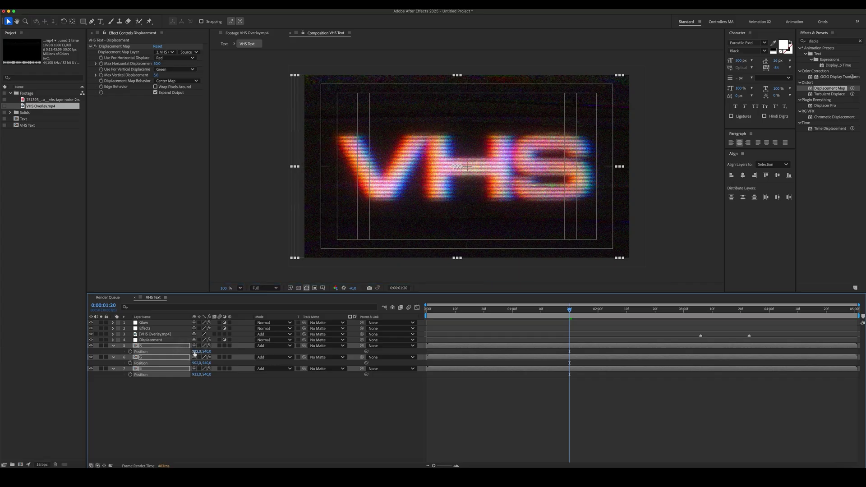
click(231, 426)
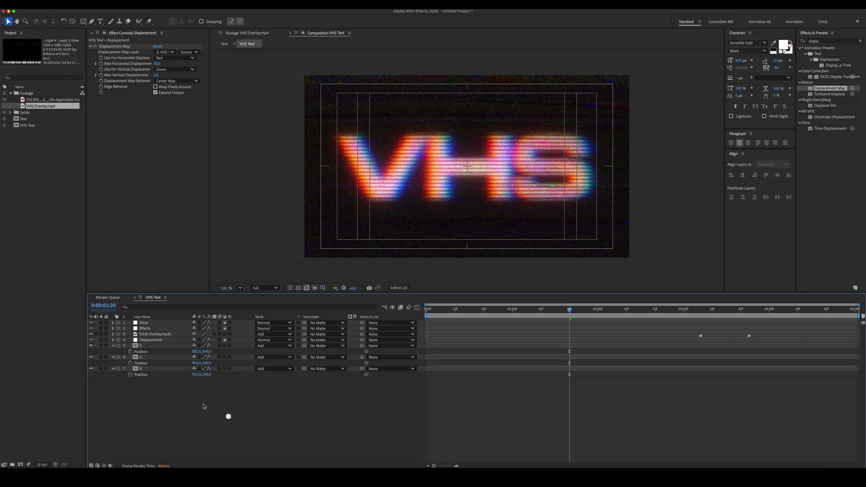
Collapse the revealed Position properties of the R, G and B layers and clear the layer selection.
key(ctrl+a)
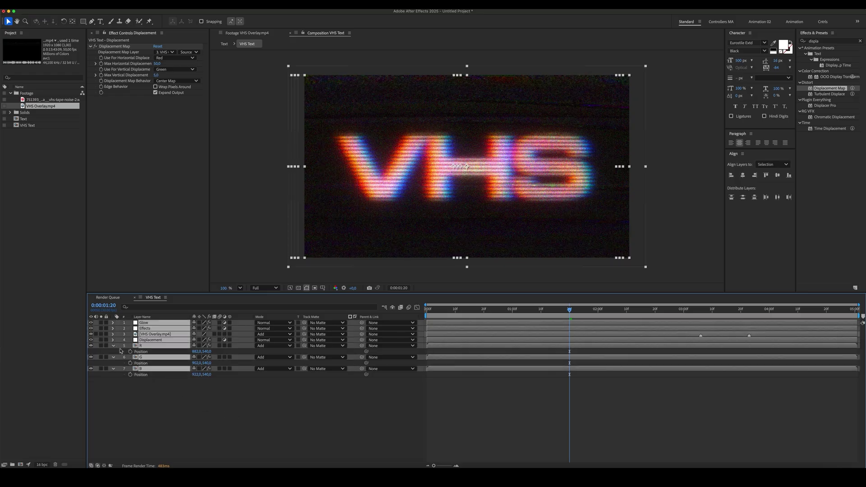
click(115, 348)
click(171, 411)
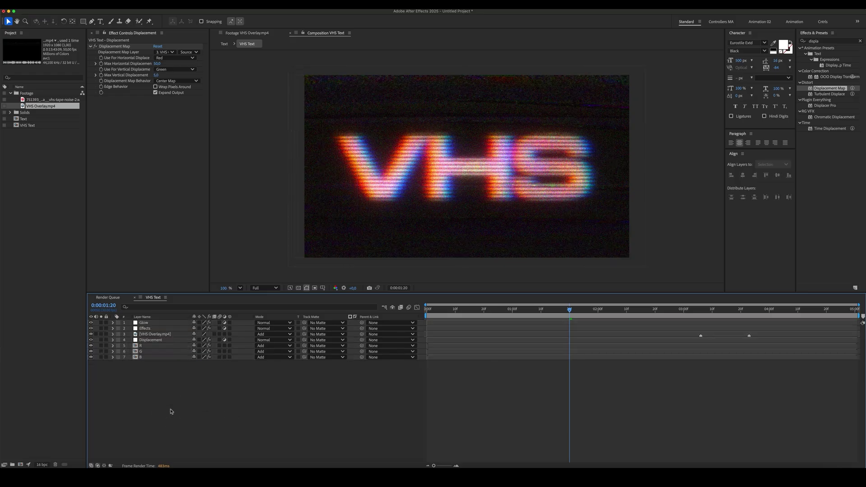
Add the vhs-tape-noise-2.wav audio below the B layer and slide it using its waveform so the loudest peak falls about 3.7 seconds in.
drag(30, 100, 159, 381)
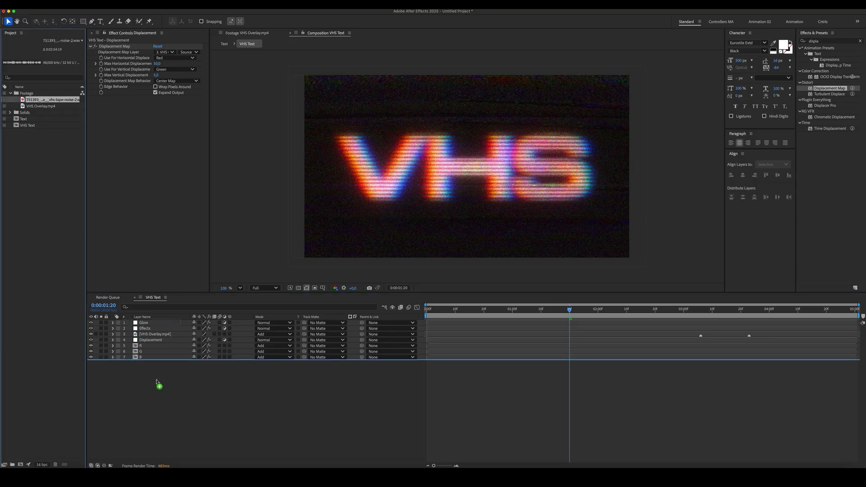
key(l)
key(l)
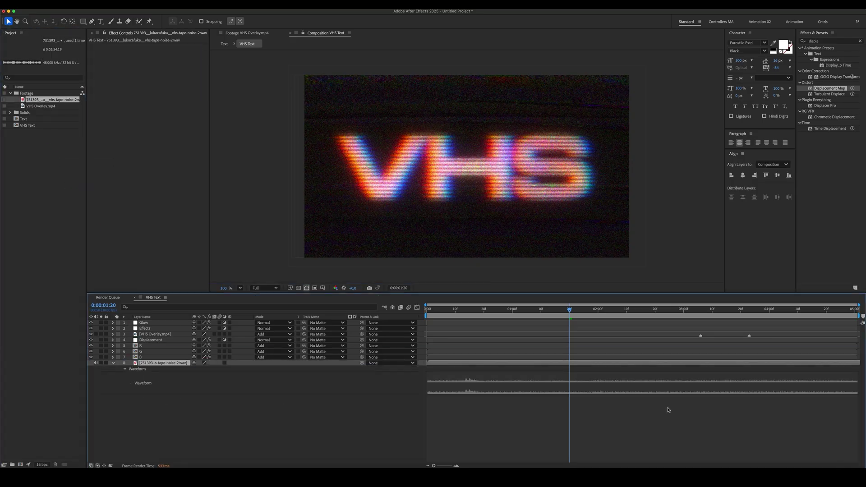
drag(843, 365, 632, 366)
drag(539, 375, 766, 362)
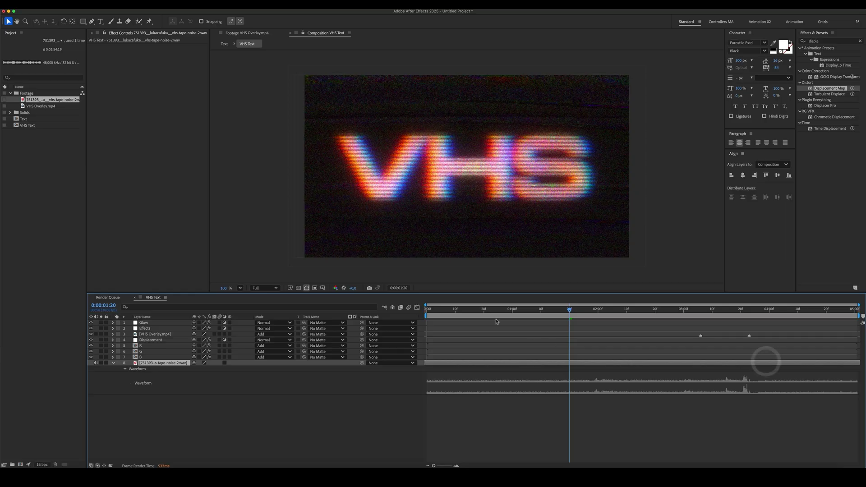
Preview the VHS Text composition from its first frame to check the displaced text together with the tape noise audio.
drag(570, 310, 419, 316)
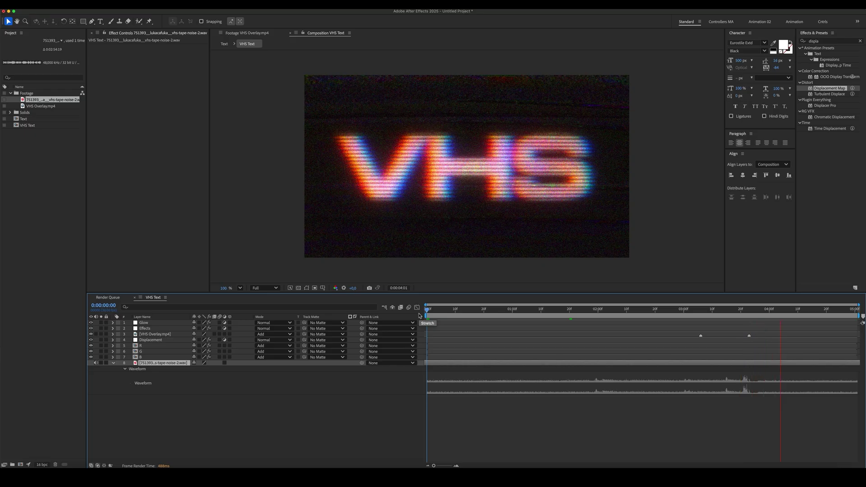
key(space)
key(space)
click(512, 420)
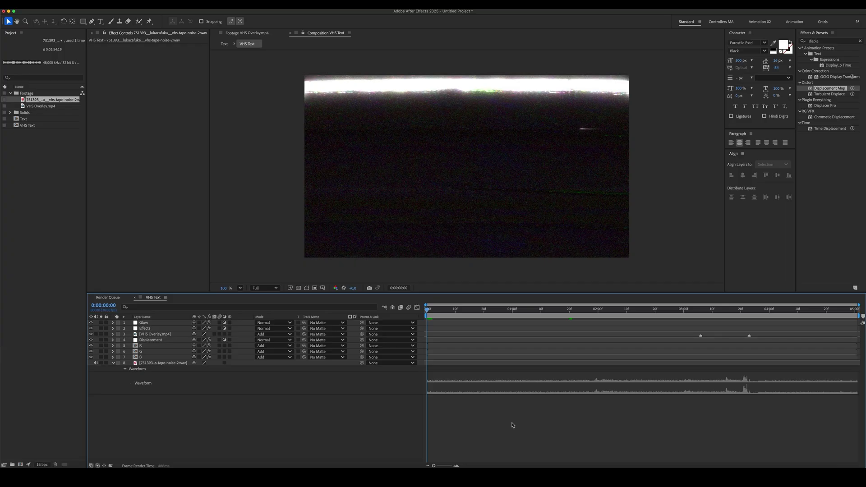
key(space)
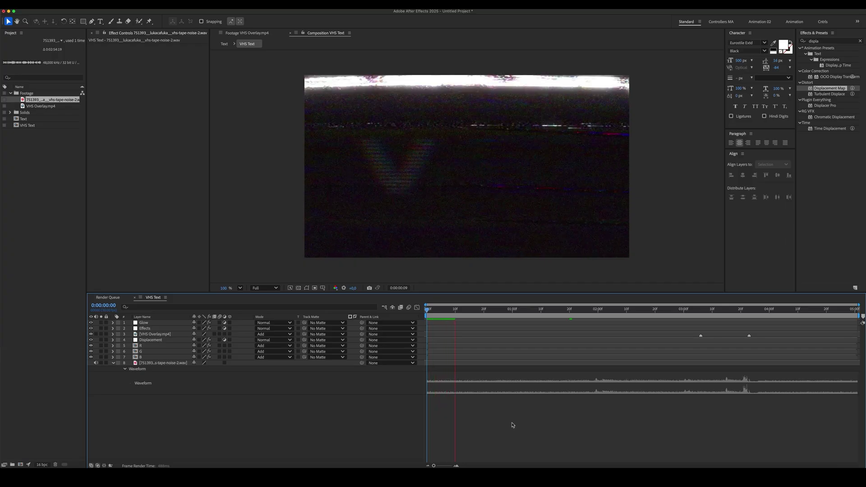